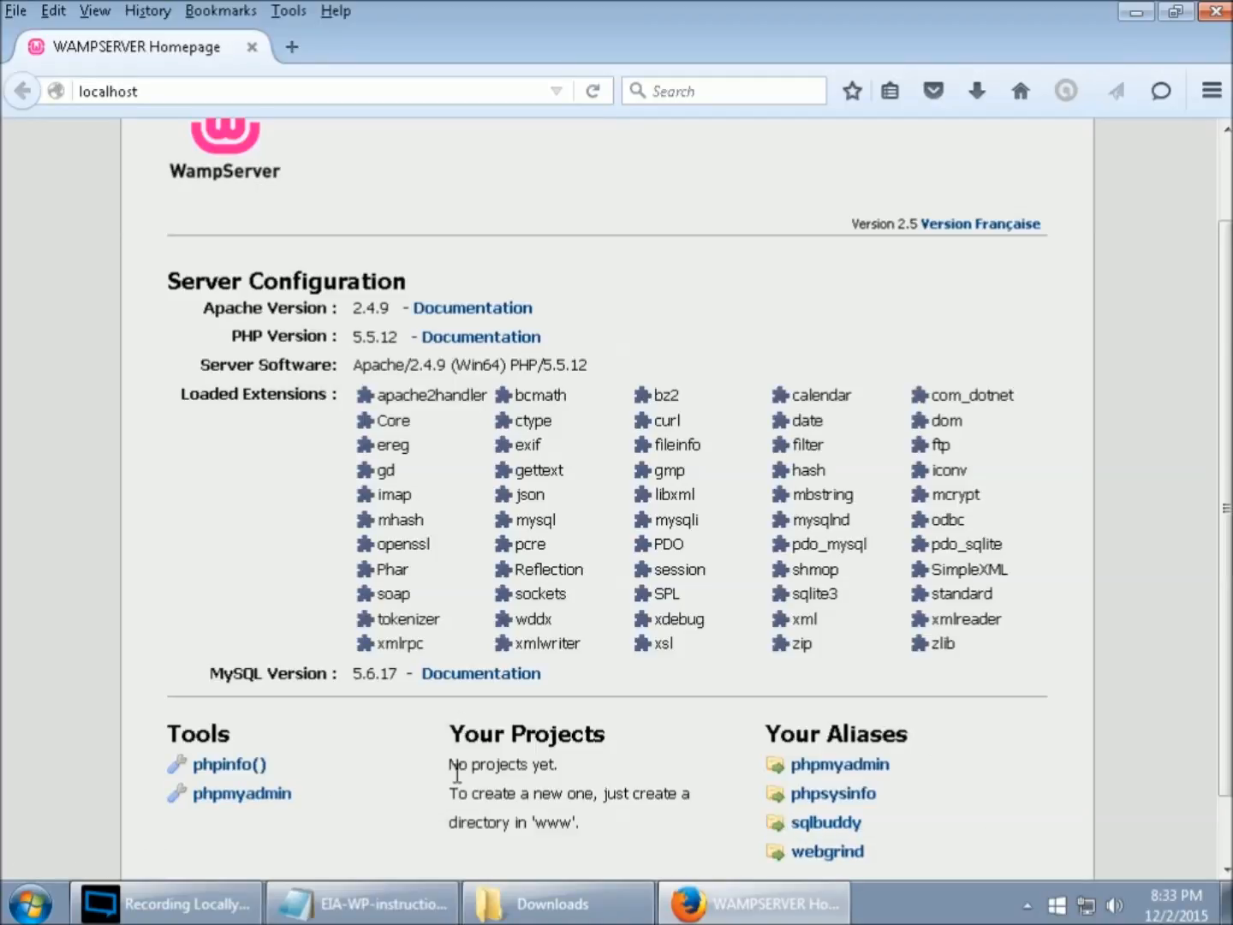
- In phpMyAdmin's Databases tab, create database xyz with utf8_general_ci collation
left_click(271, 795)
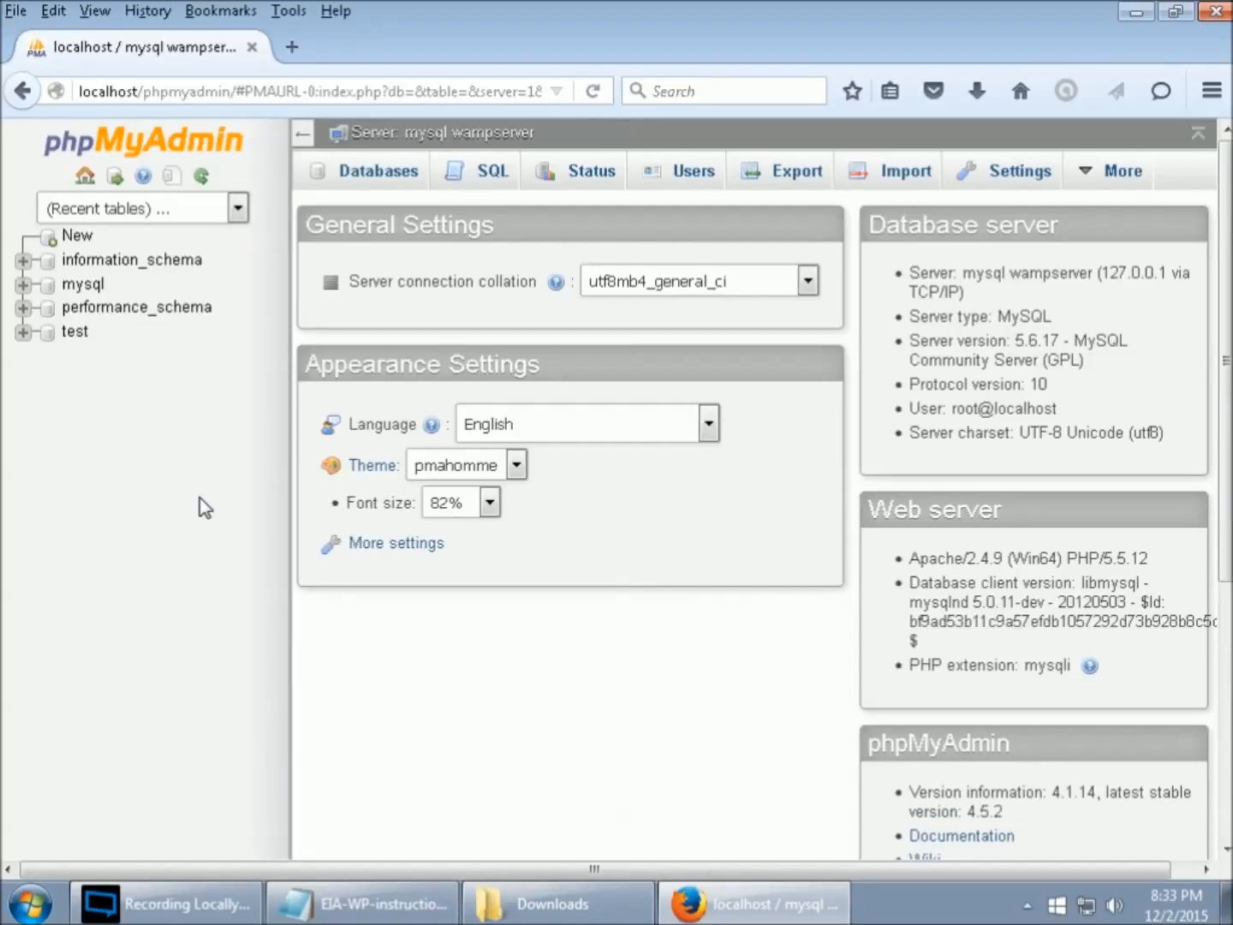
left_click(395, 175)
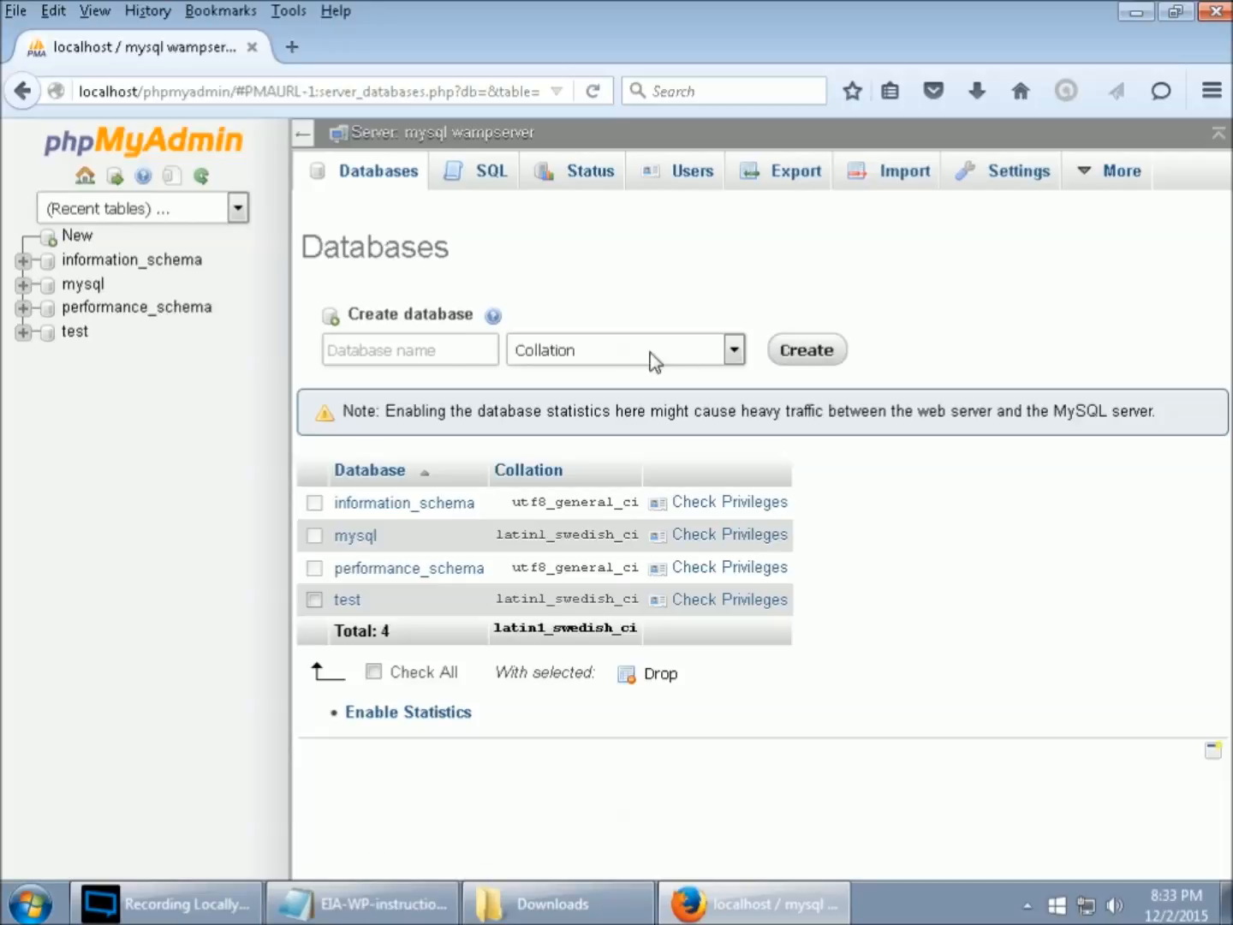
left_click(457, 350)
type("xyz")
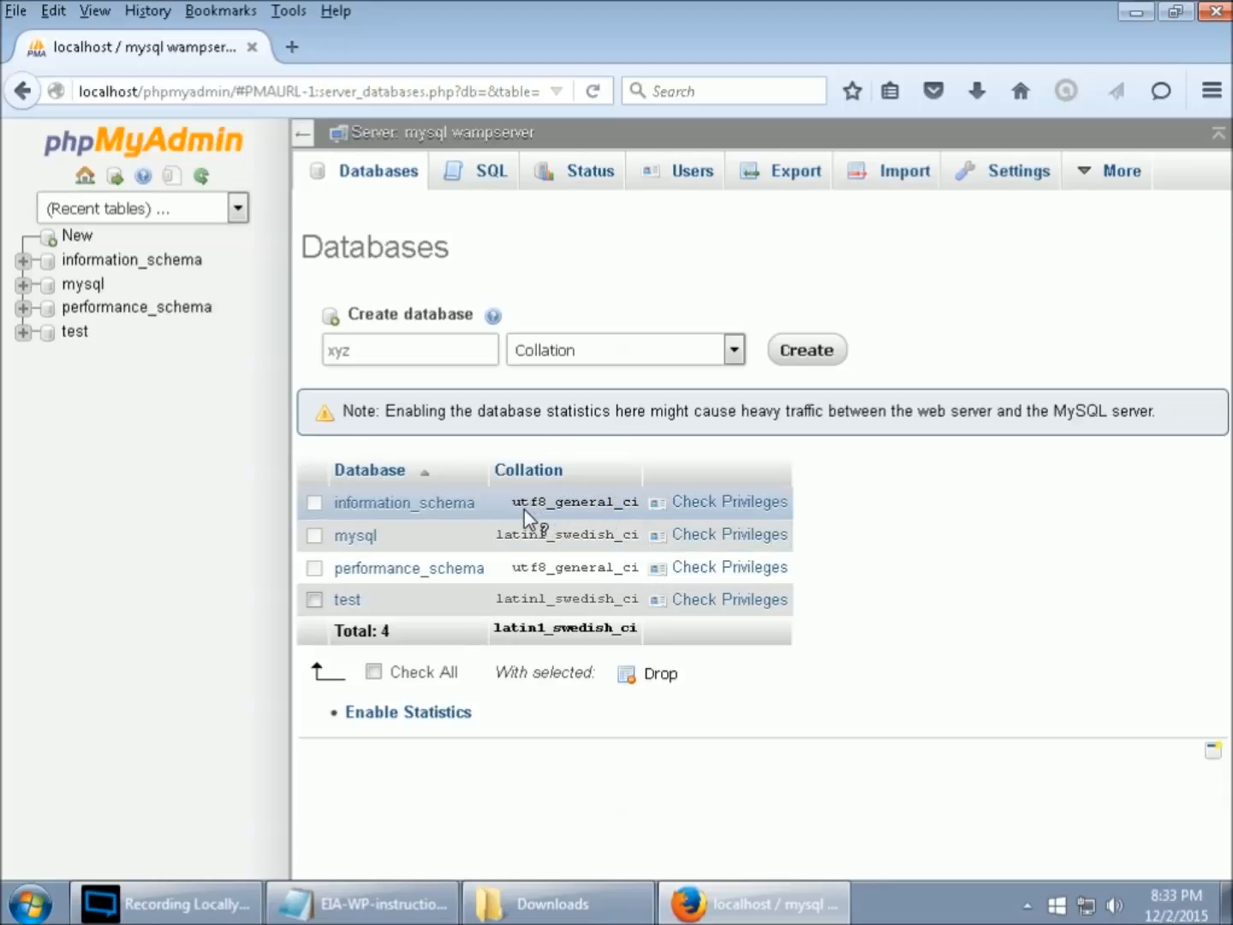
mouse_move(523, 510)
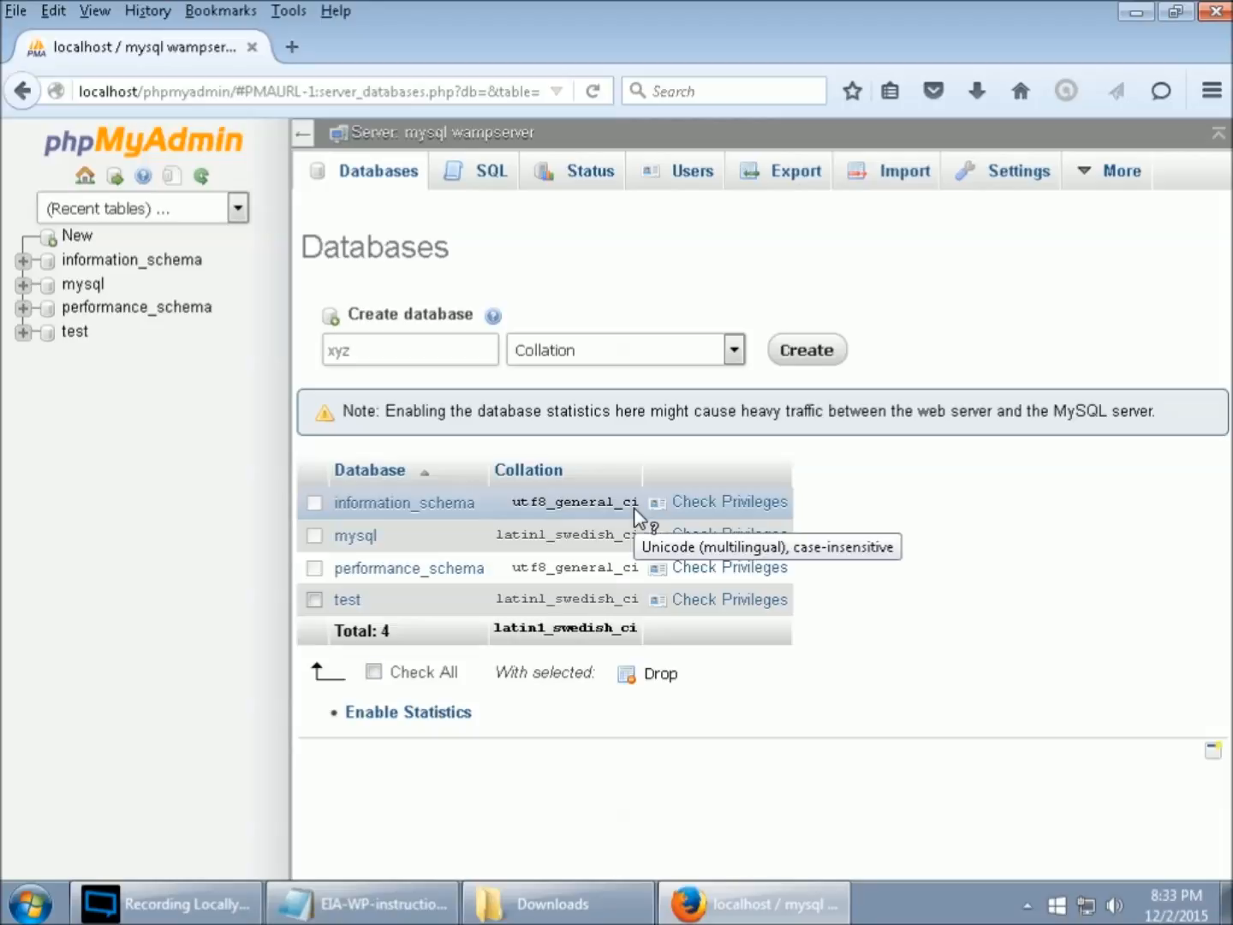
left_click(735, 350)
left_click_drag(734, 397, 737, 694)
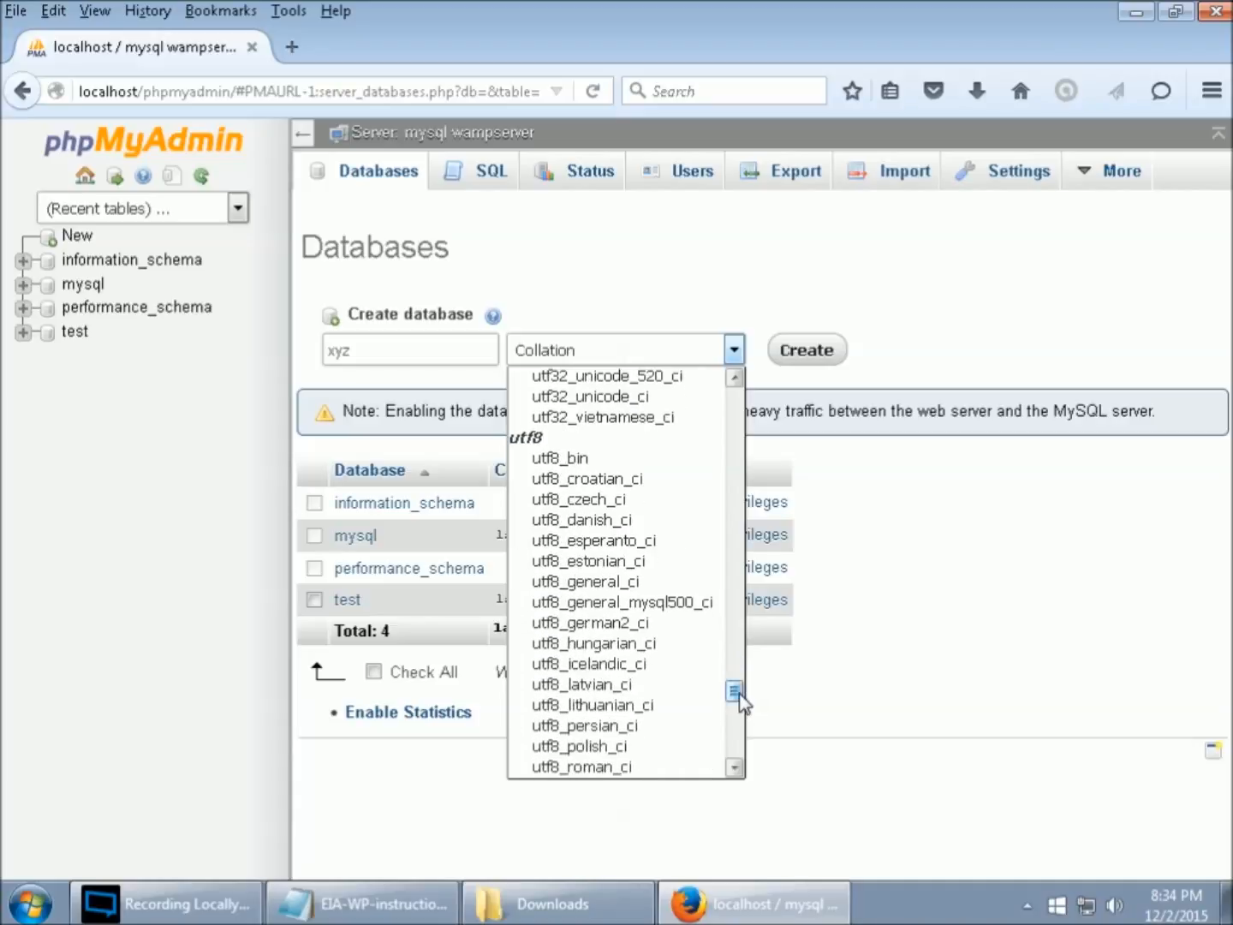
left_click(596, 583)
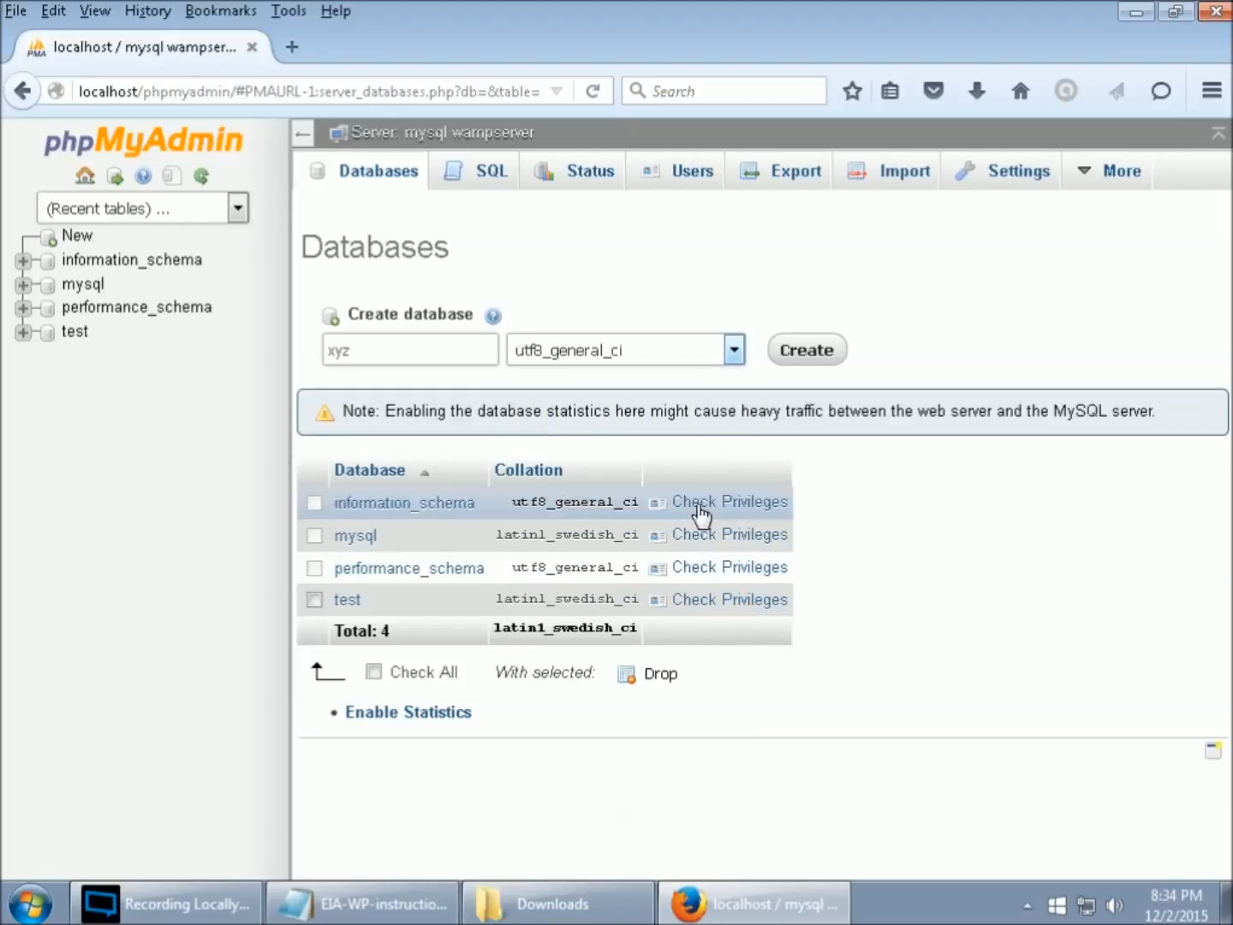
left_click(810, 351)
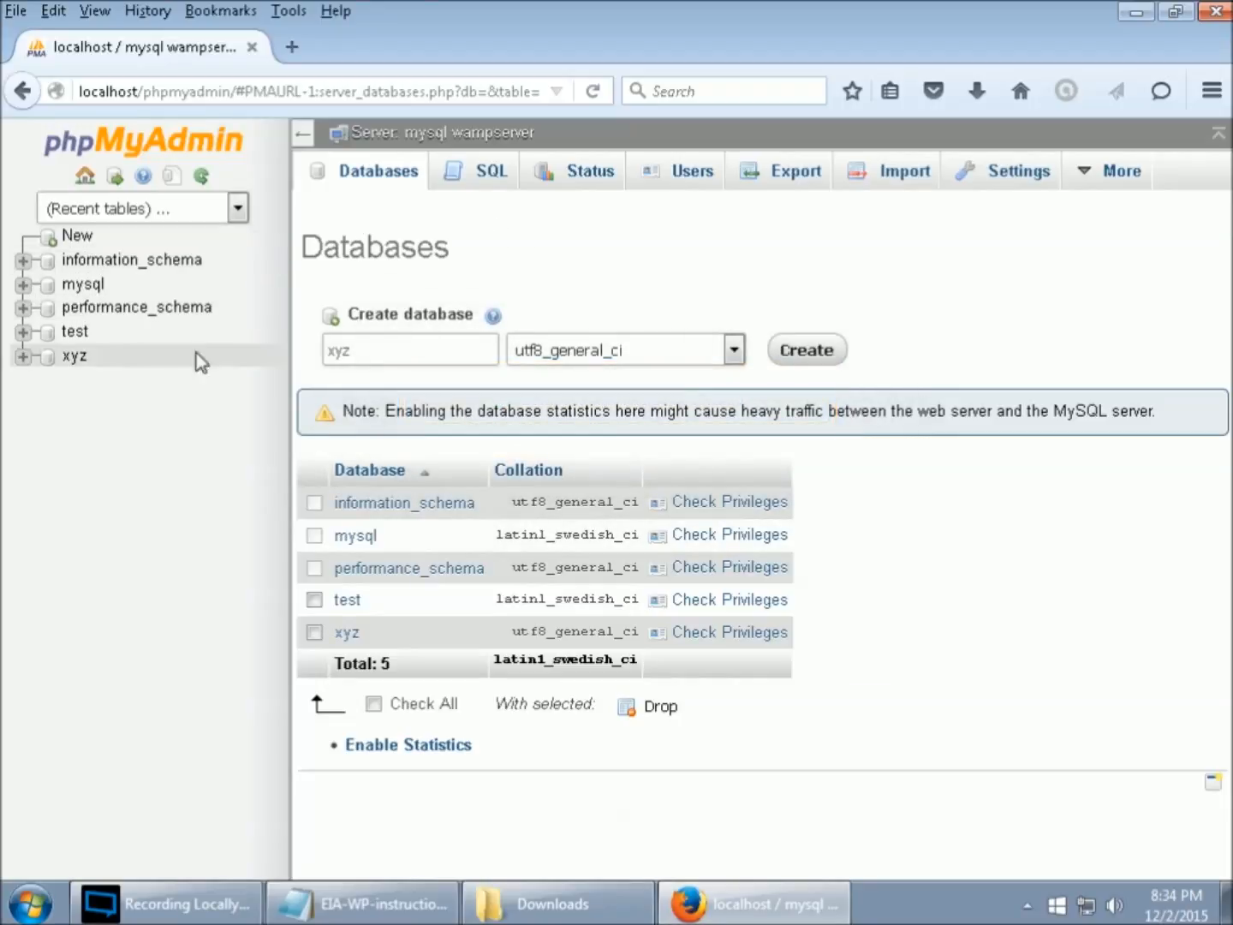
- Open the xyz database and view its Privileges list of users
left_click(73, 359)
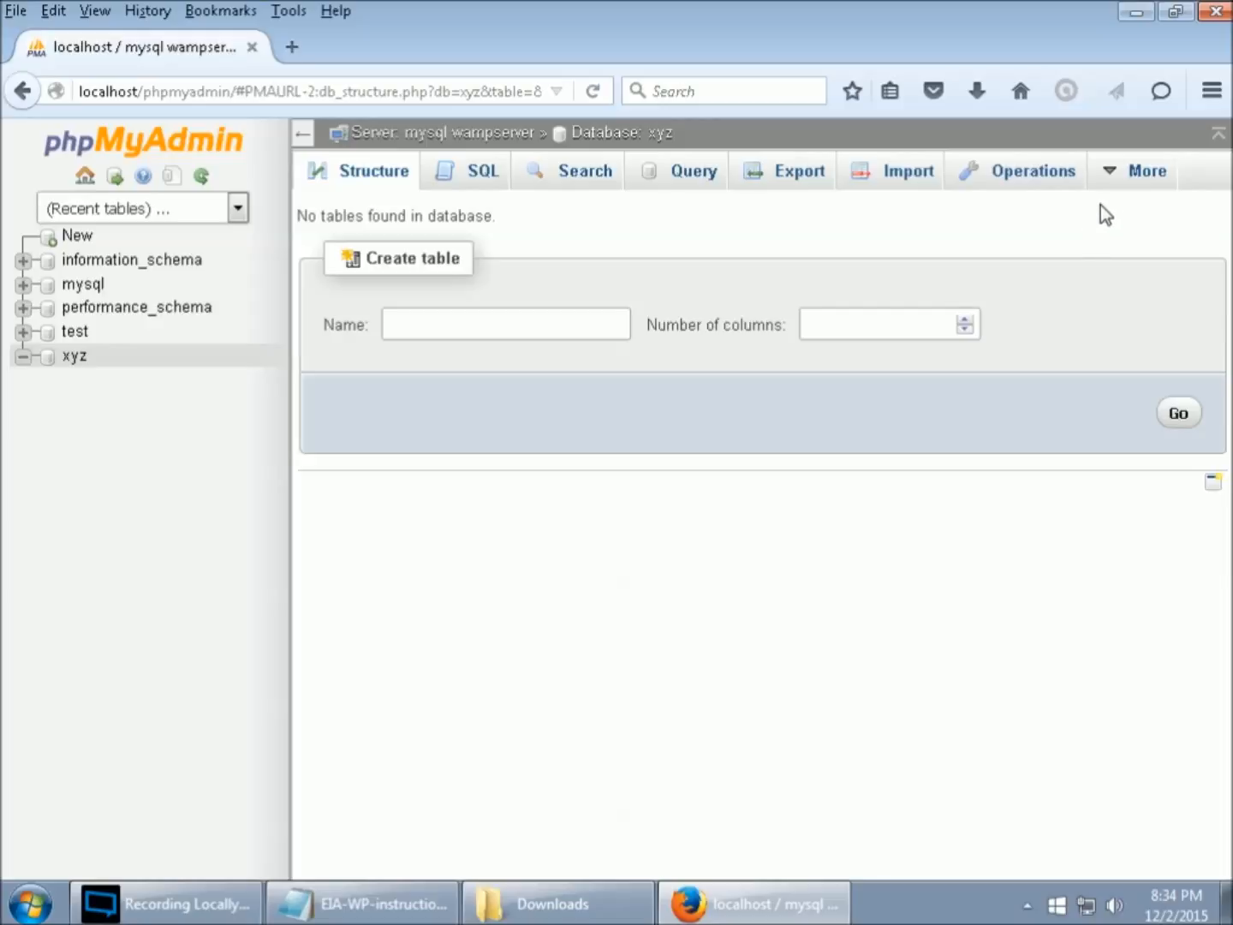
mouse_move(1130, 173)
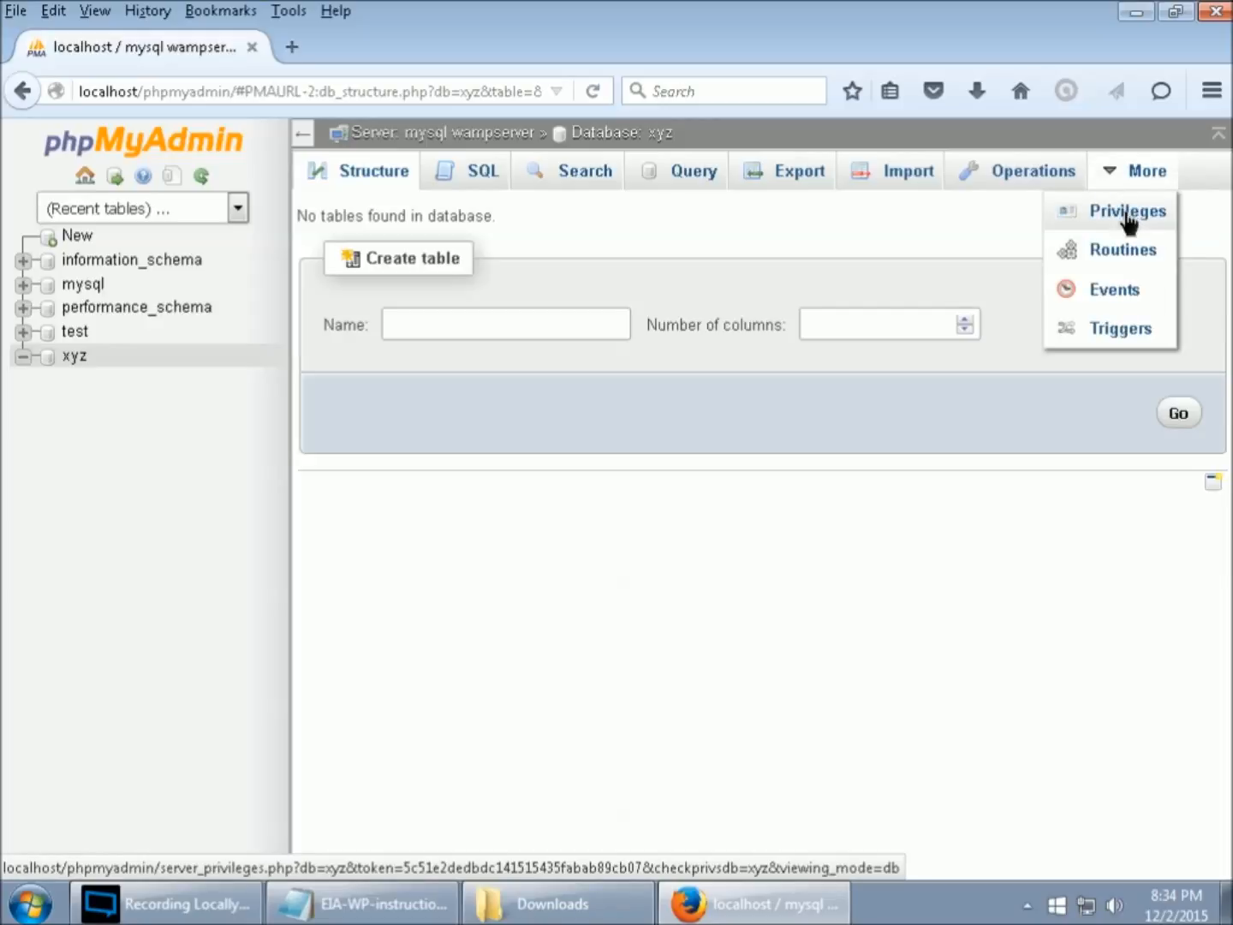
left_click(1130, 214)
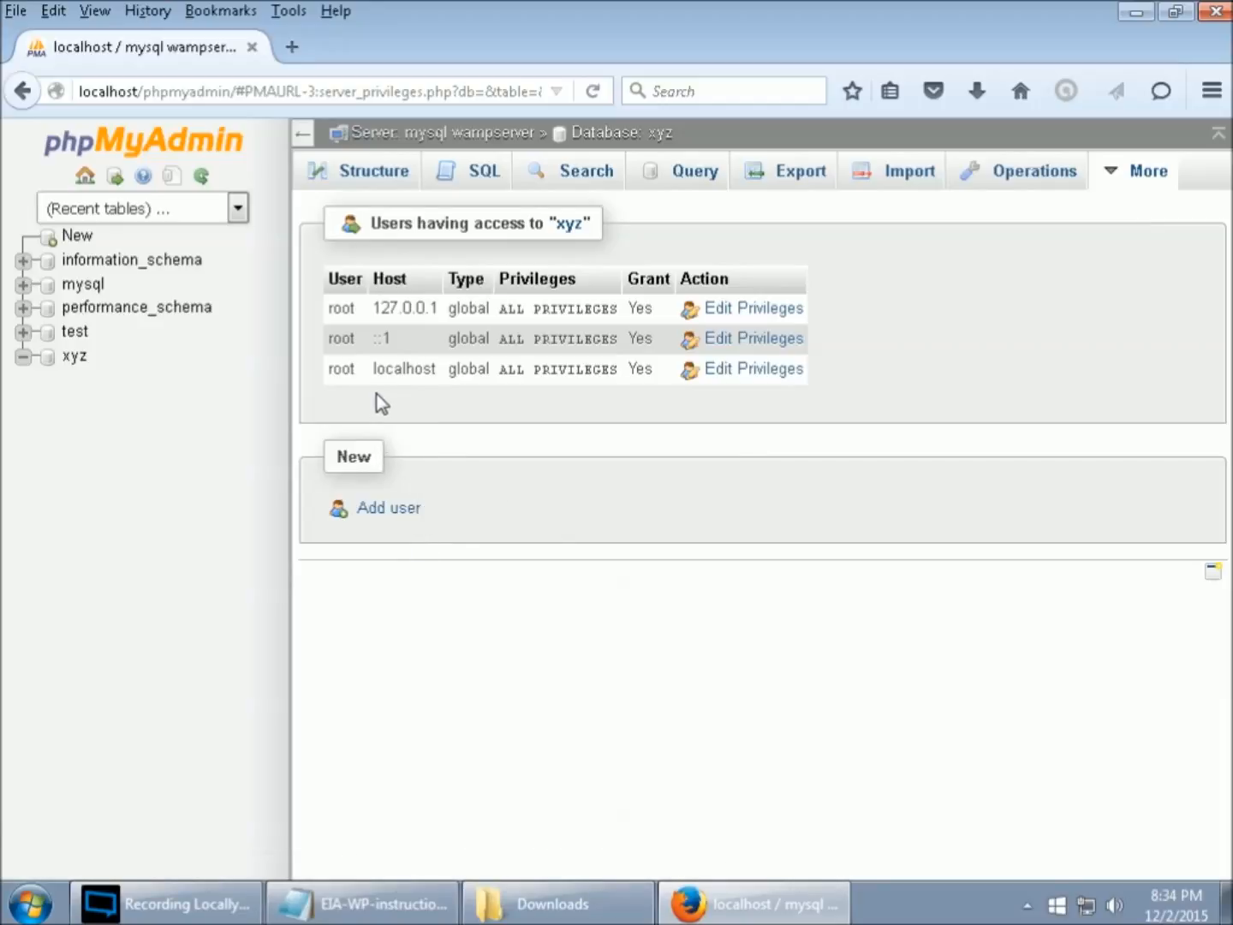
- Start a new user account named theboss restricted to the Local host
left_click(409, 518)
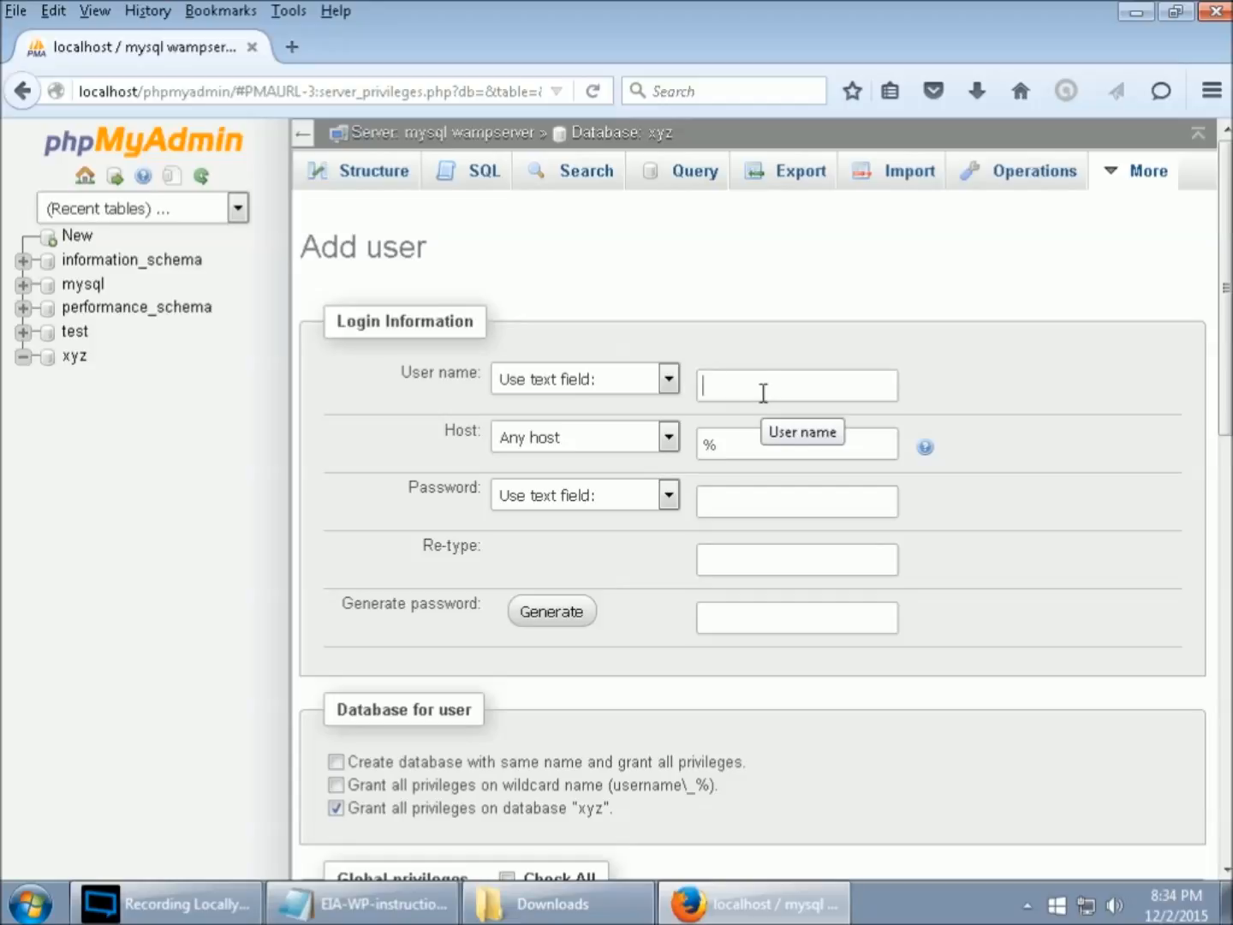
type("theboss")
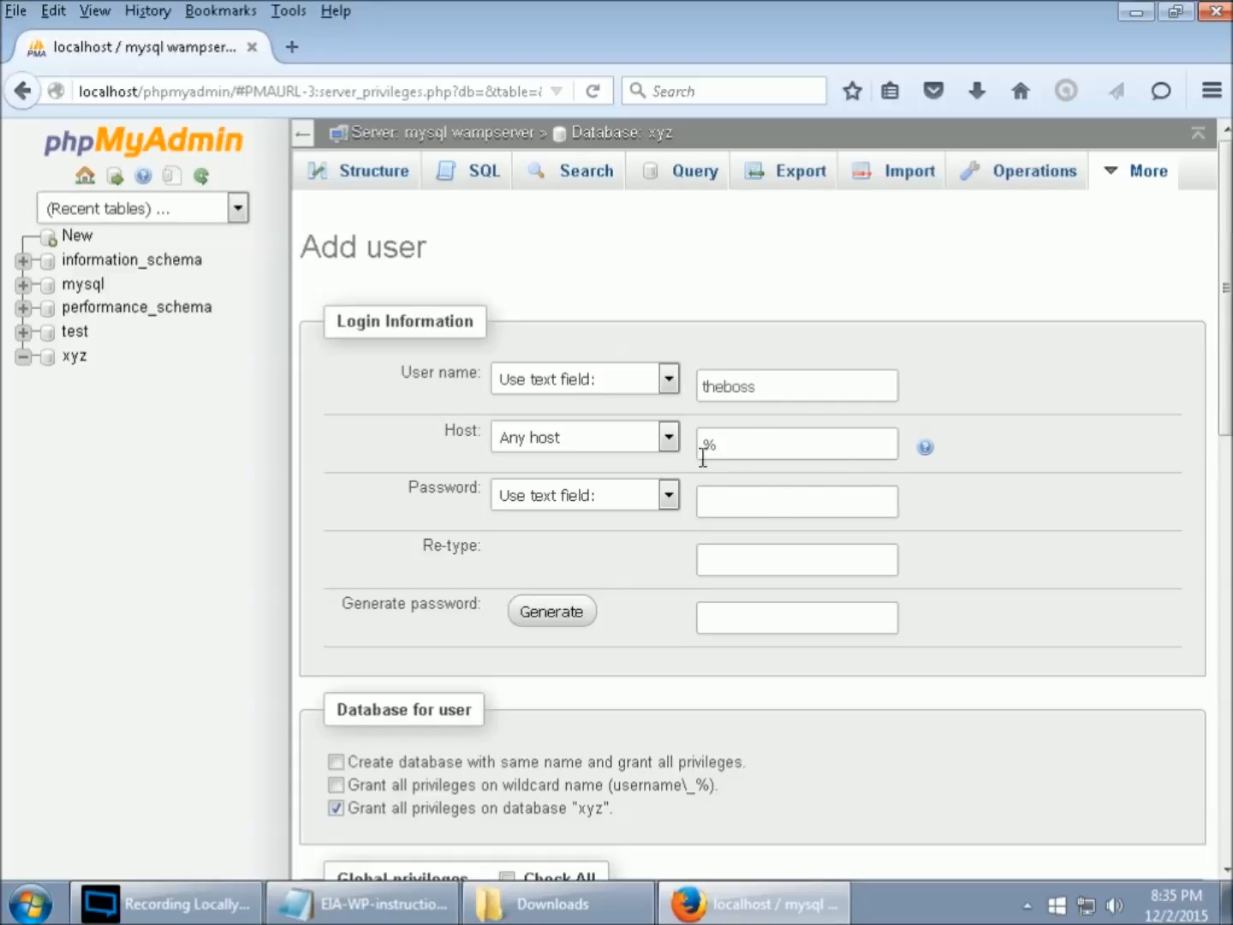
left_click(668, 443)
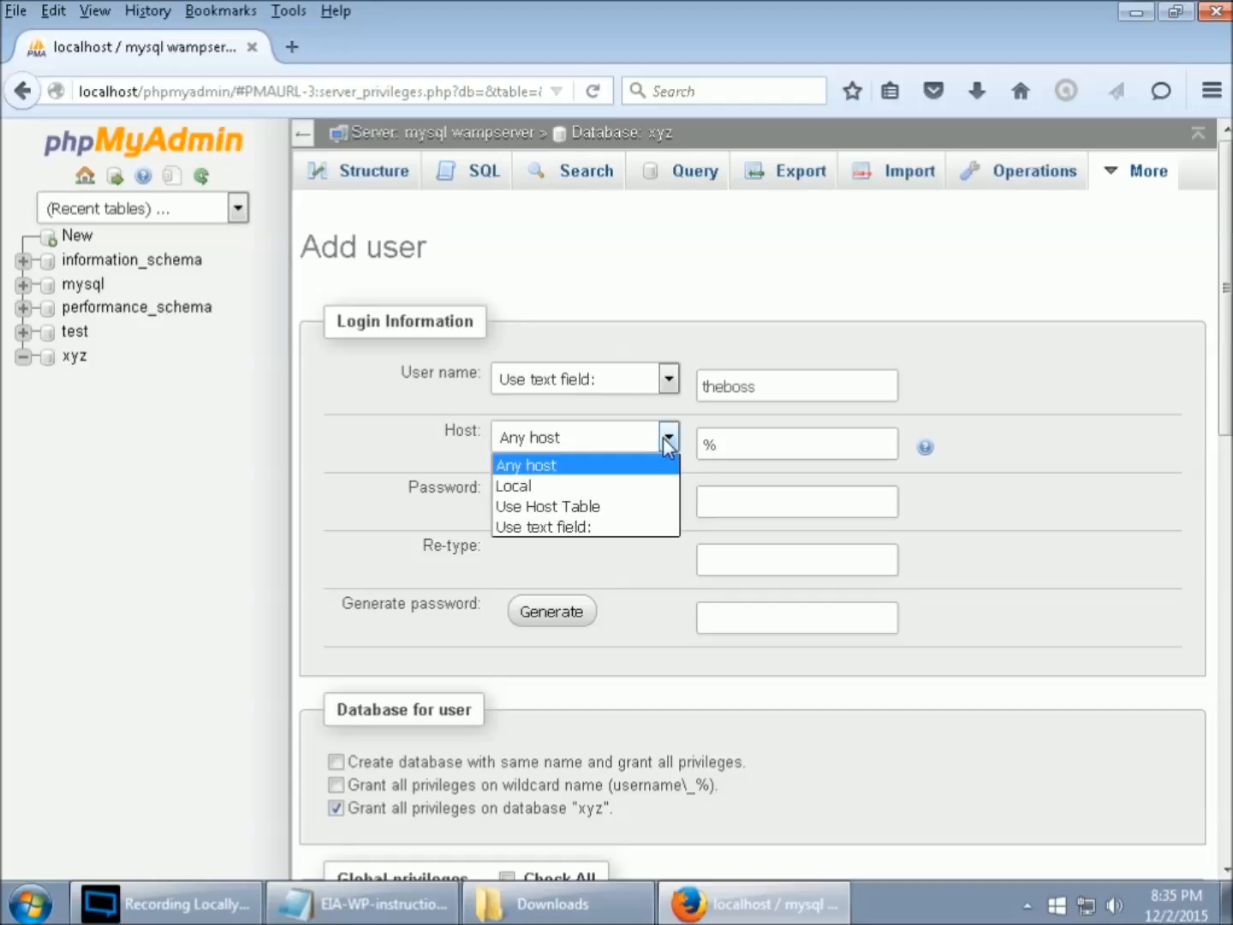
left_click(532, 486)
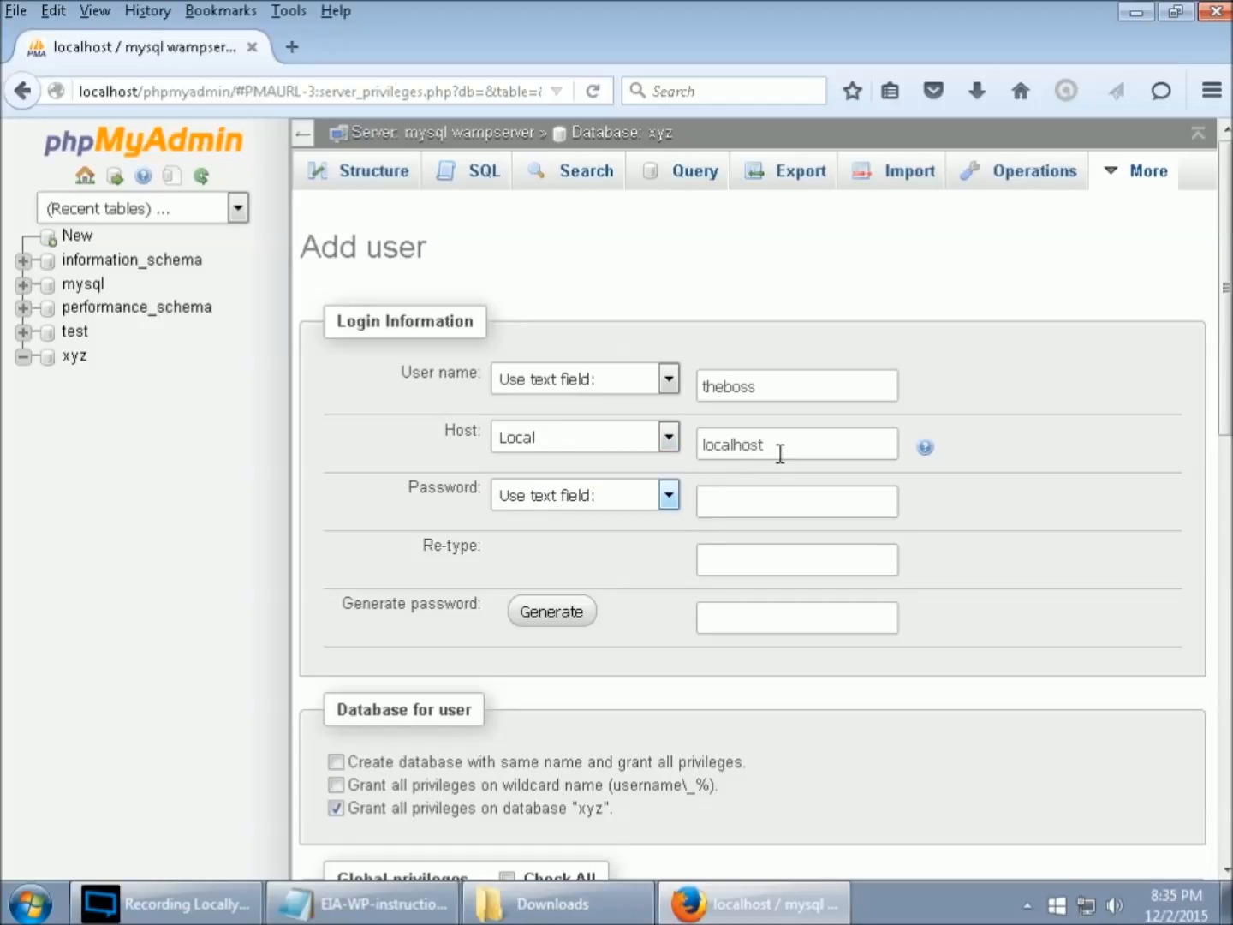
- Enter and re-type the user's password, then create the account
left_click(750, 505)
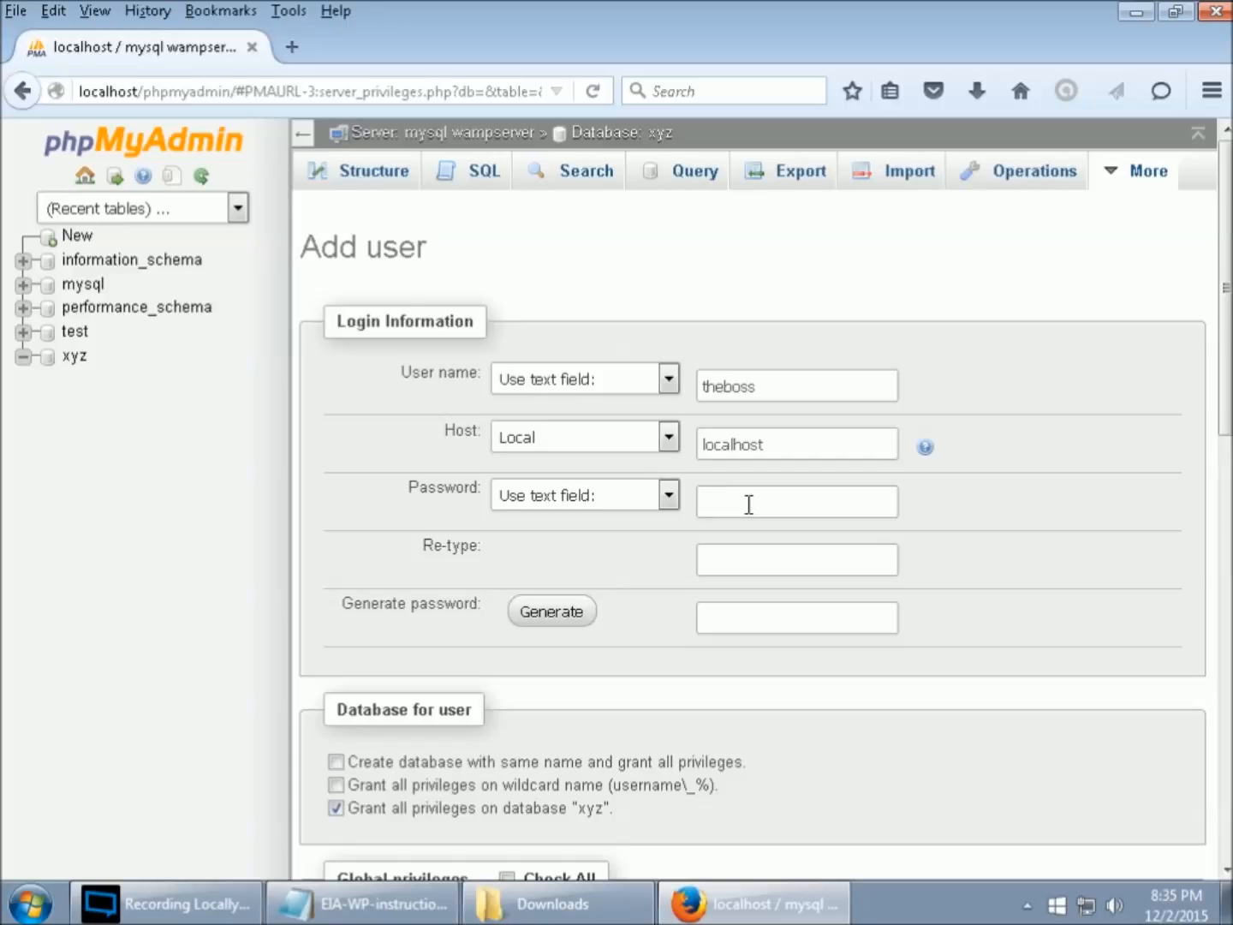
key("Tab")
scroll(870, 689, "down", 3)
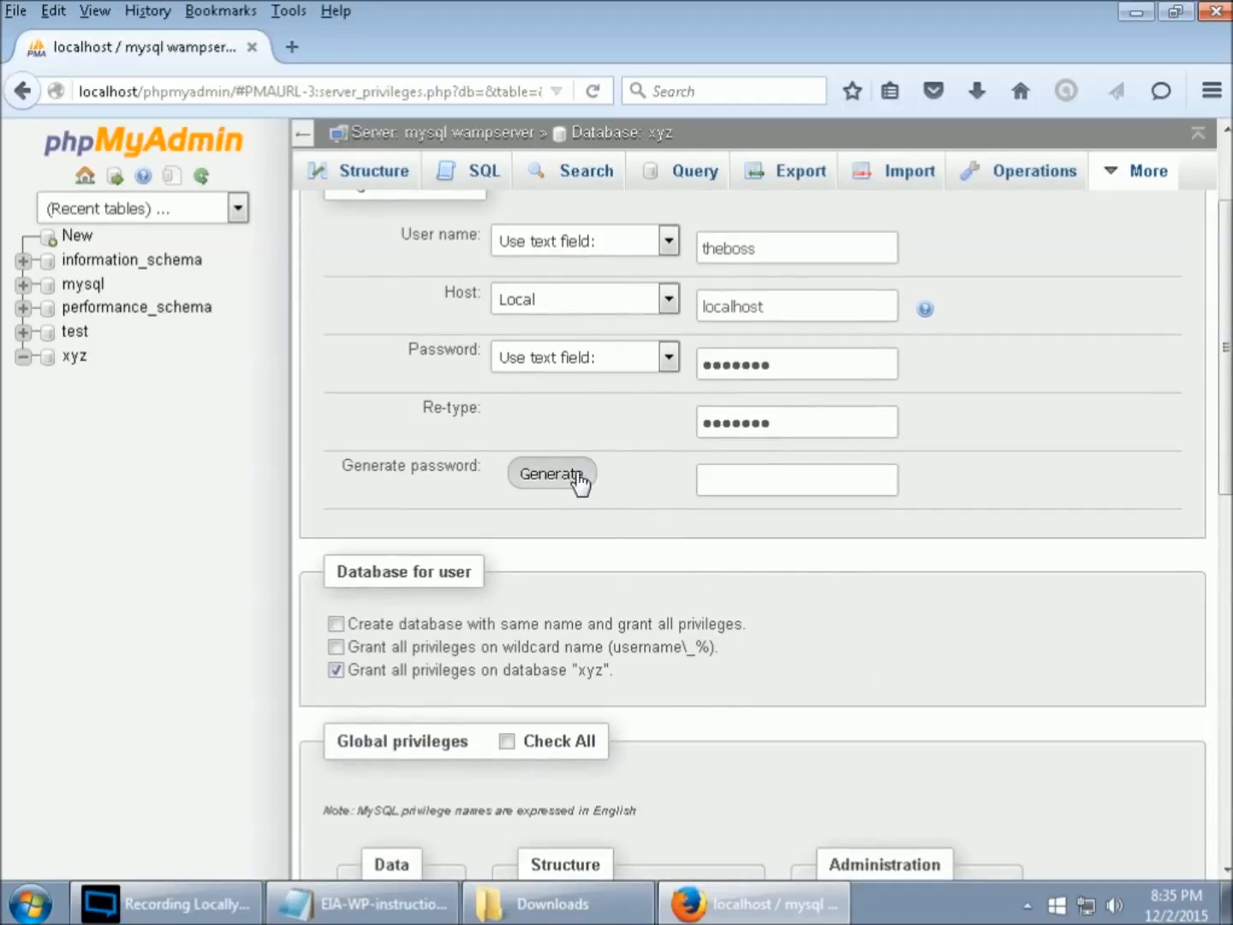
scroll(887, 587, "down", 3)
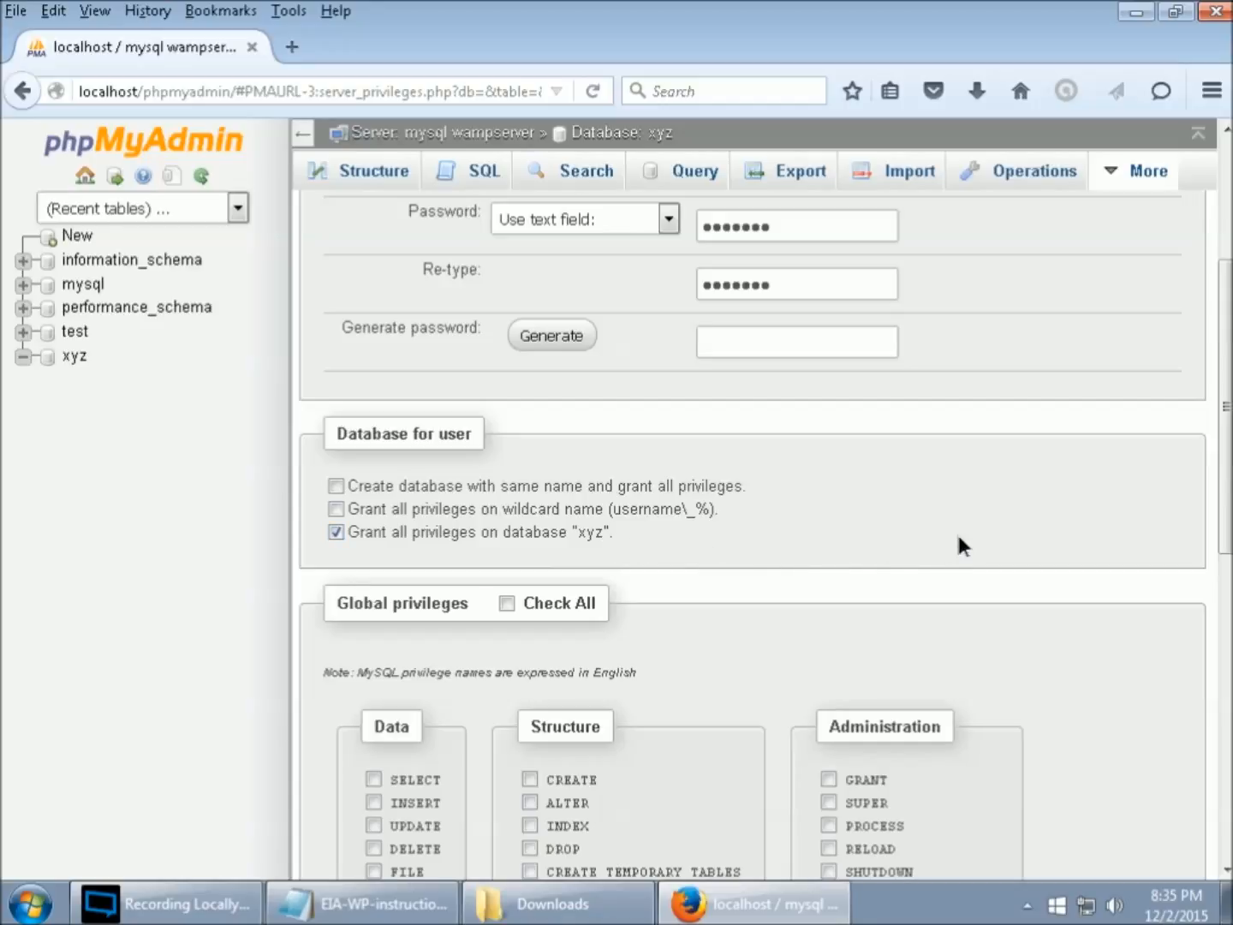
scroll(1090, 542, "down", 8)
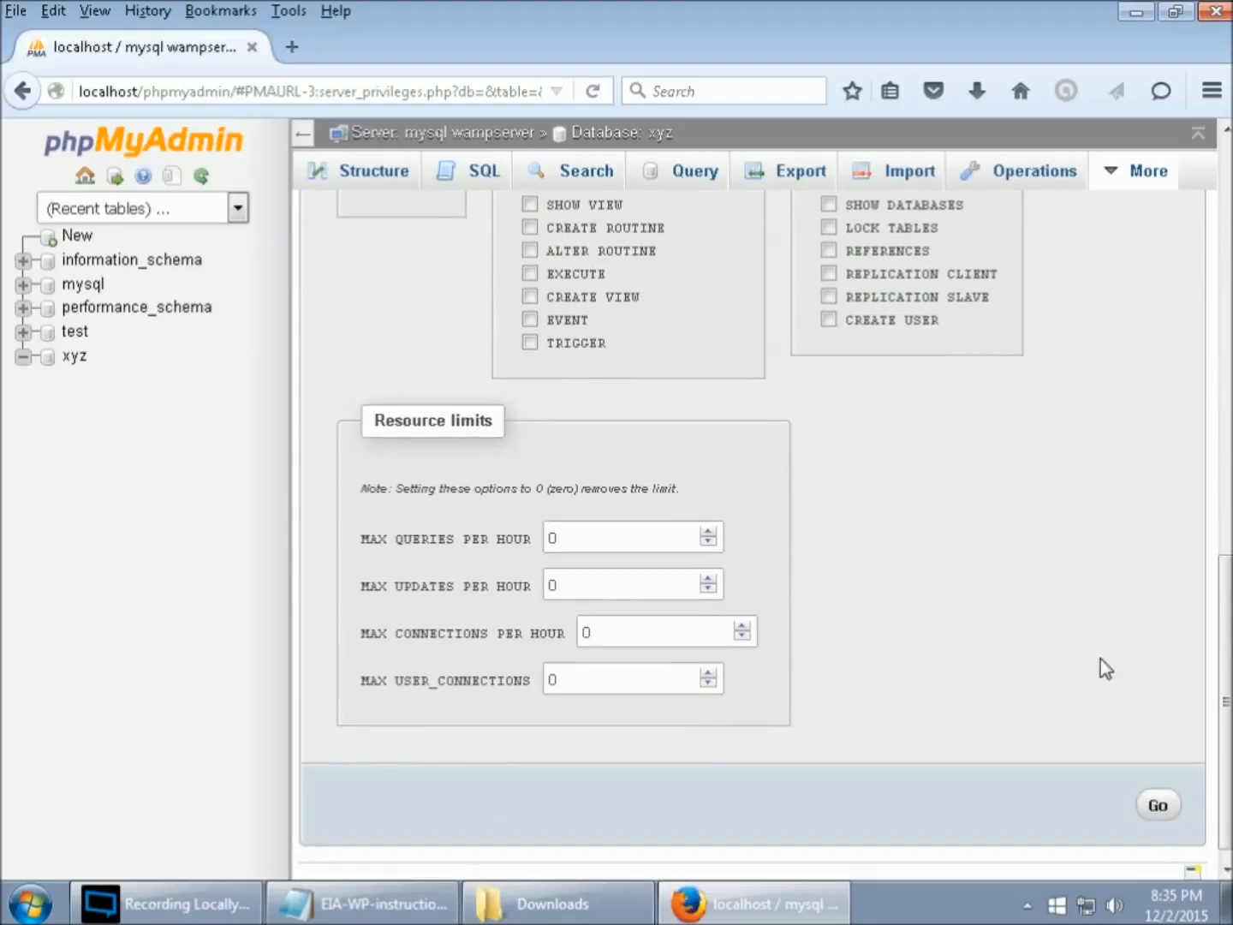
left_click(1157, 805)
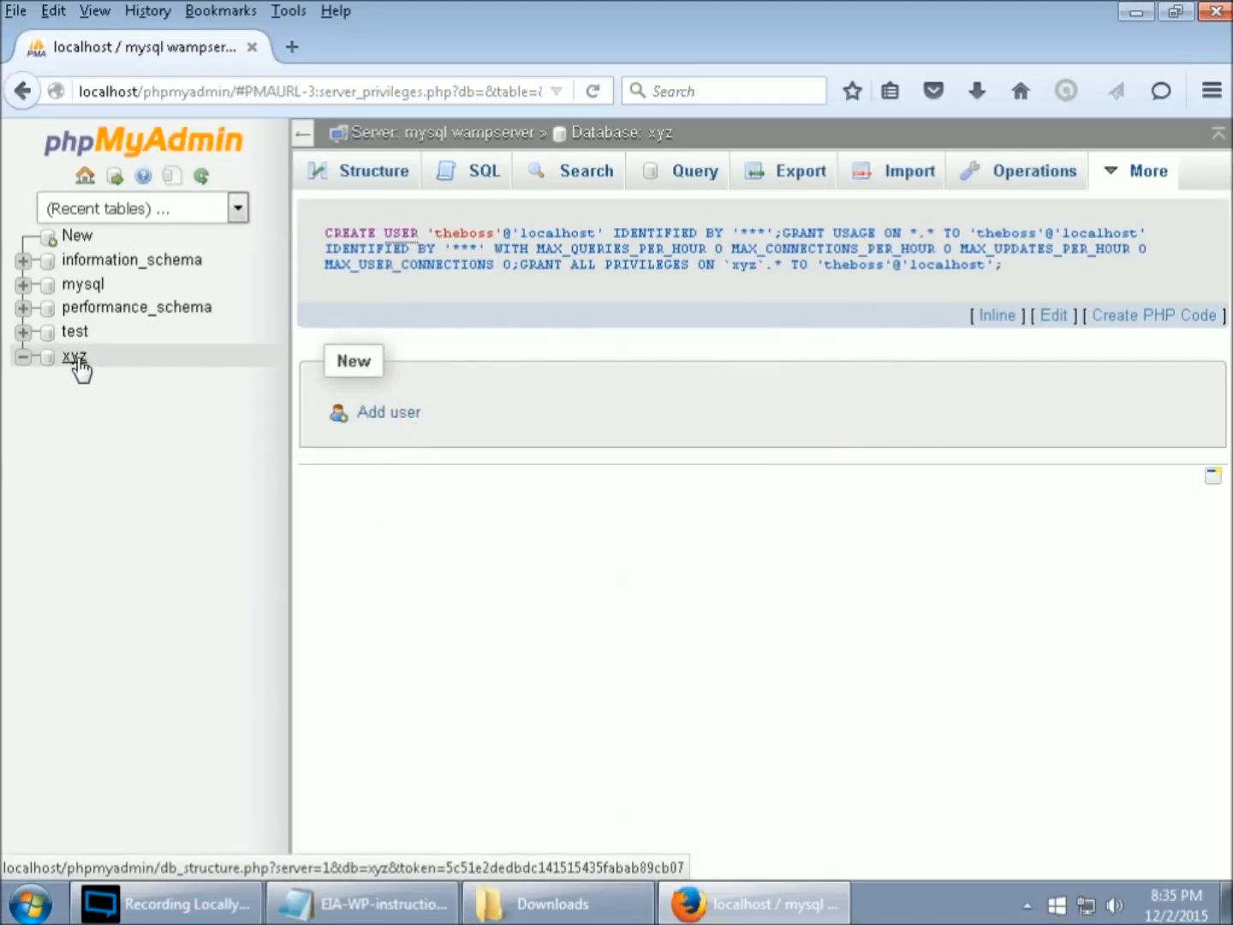
- Verify theboss has ALL PRIVILEGES on xyz, then close Firefox
left_click(76, 358)
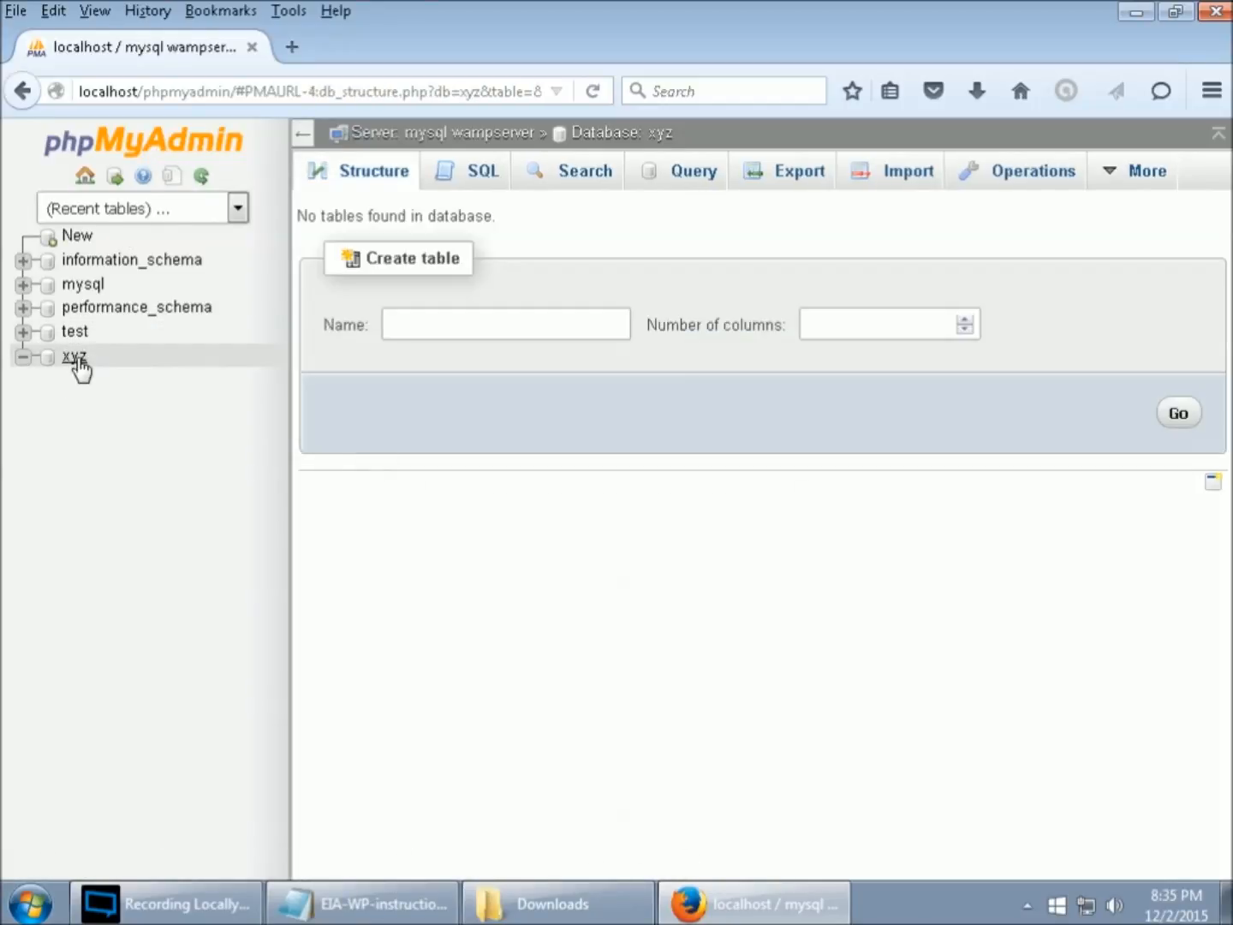
mouse_move(1135, 171)
left_click(1119, 220)
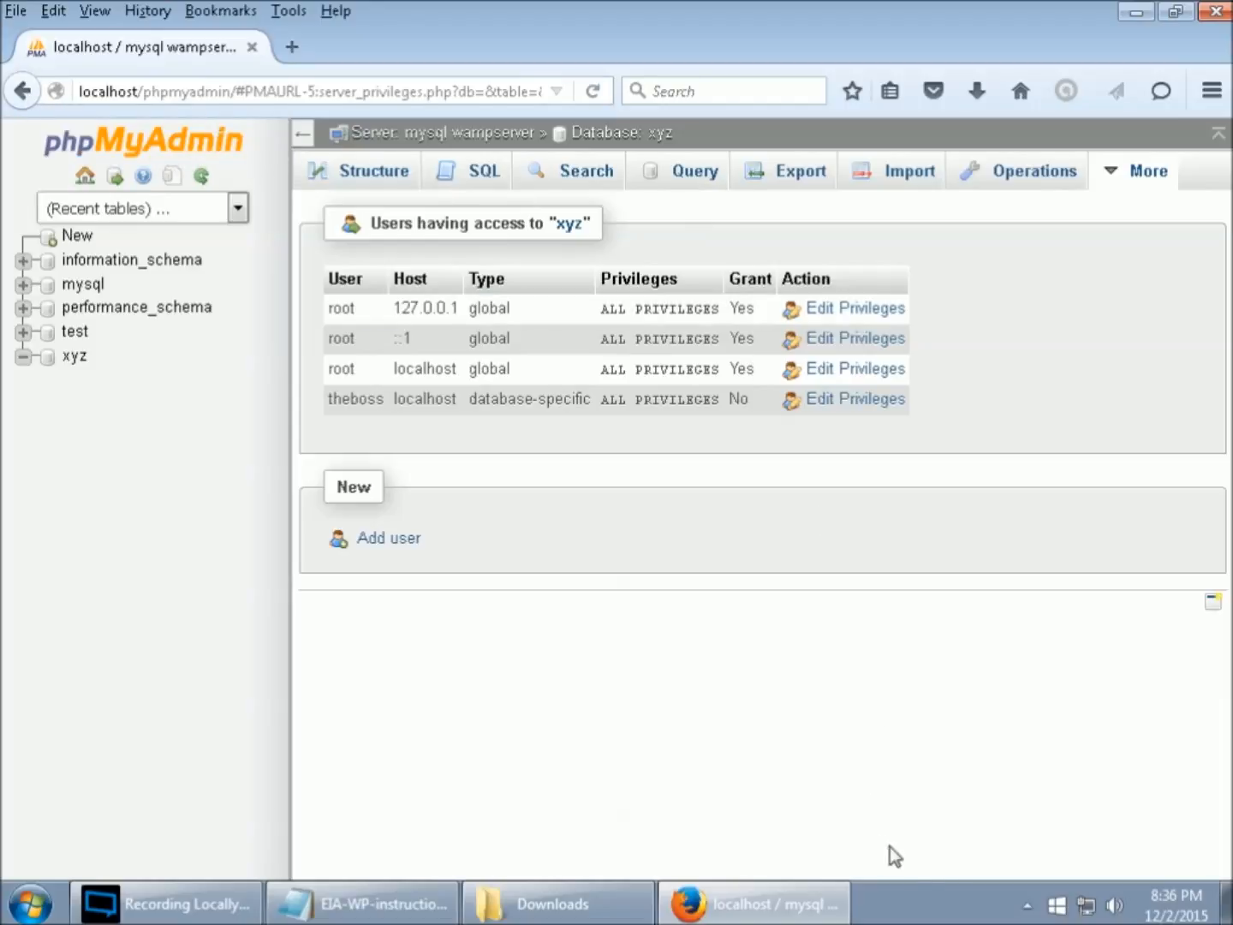
left_click(255, 49)
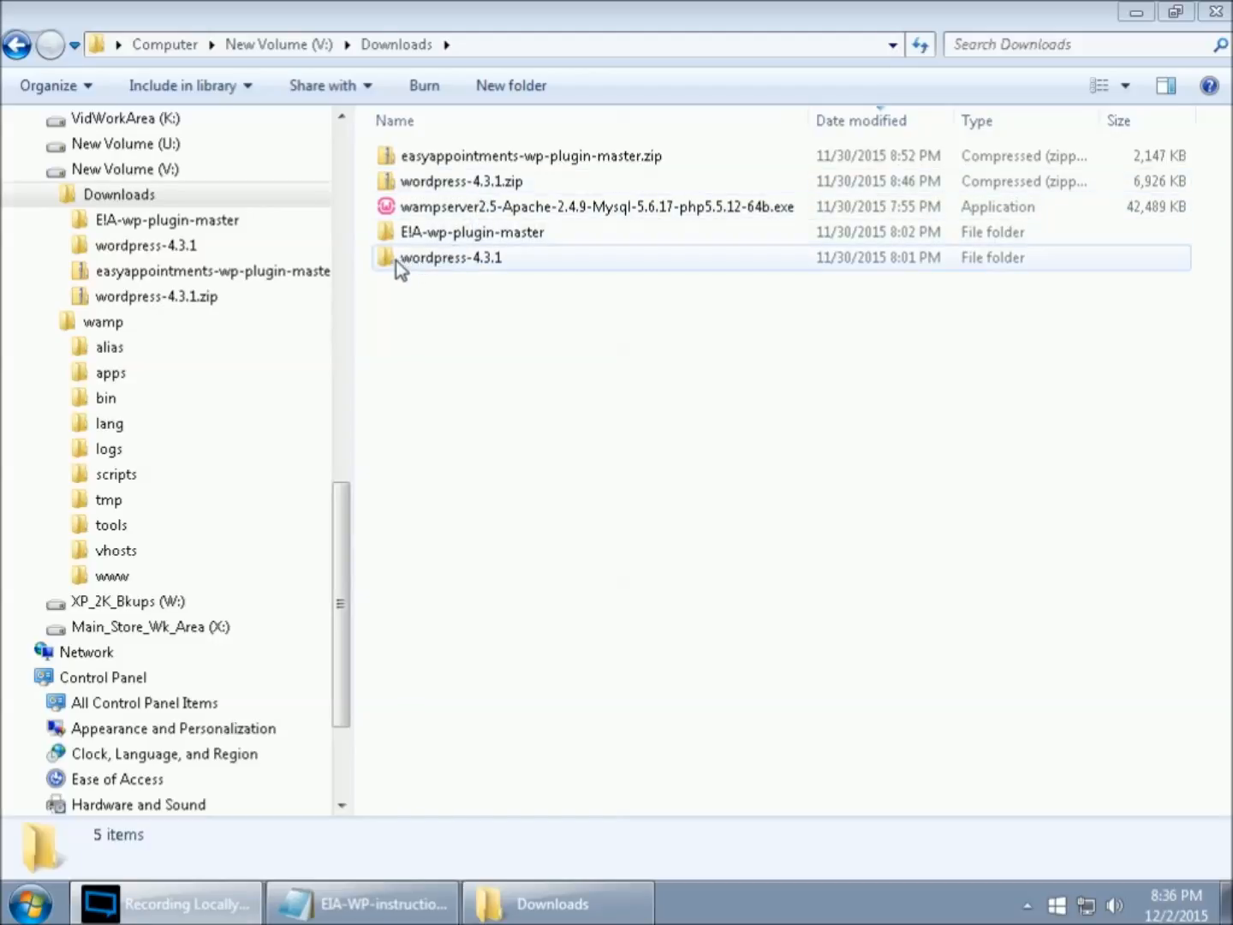
double_click(428, 257)
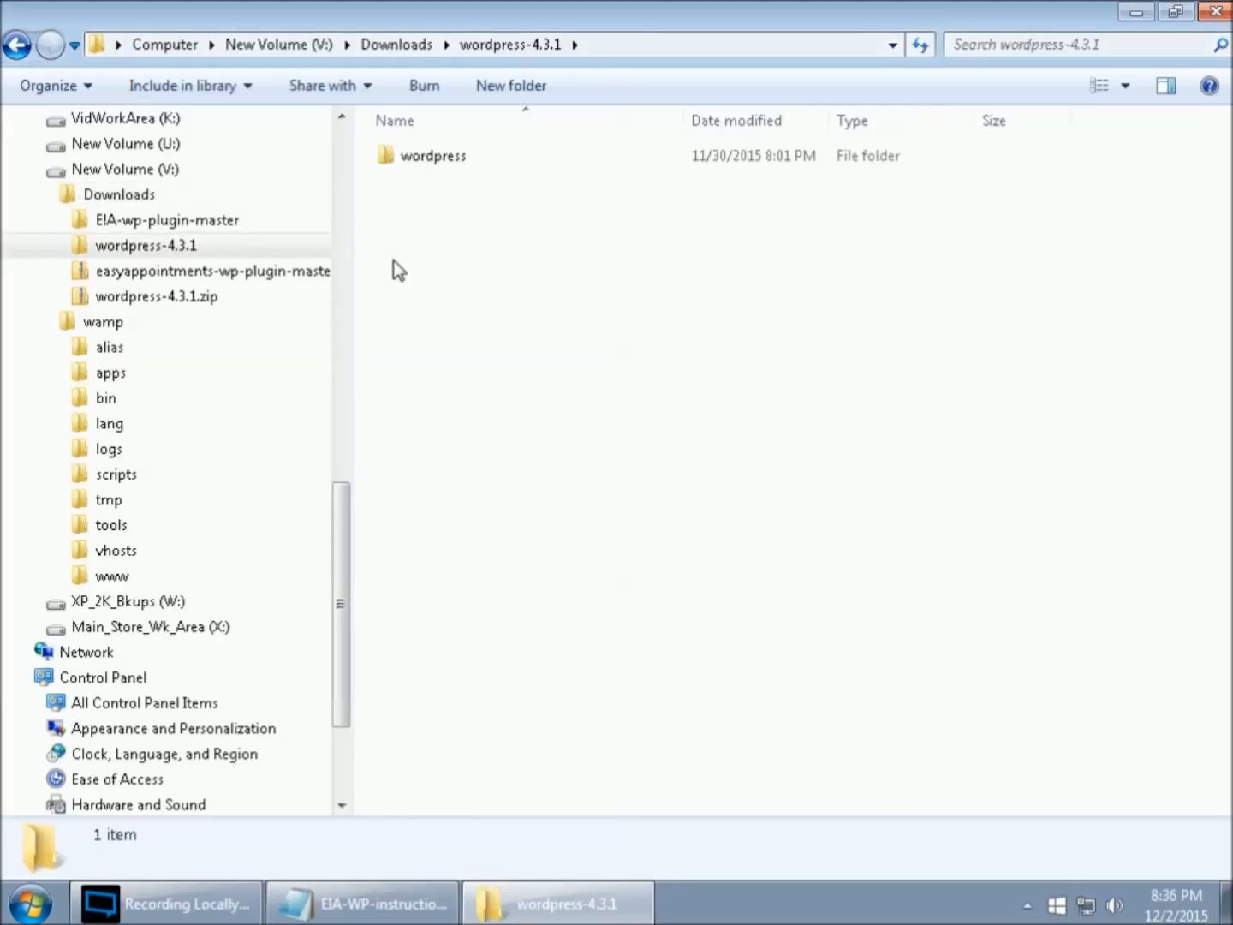
double_click(390, 158)
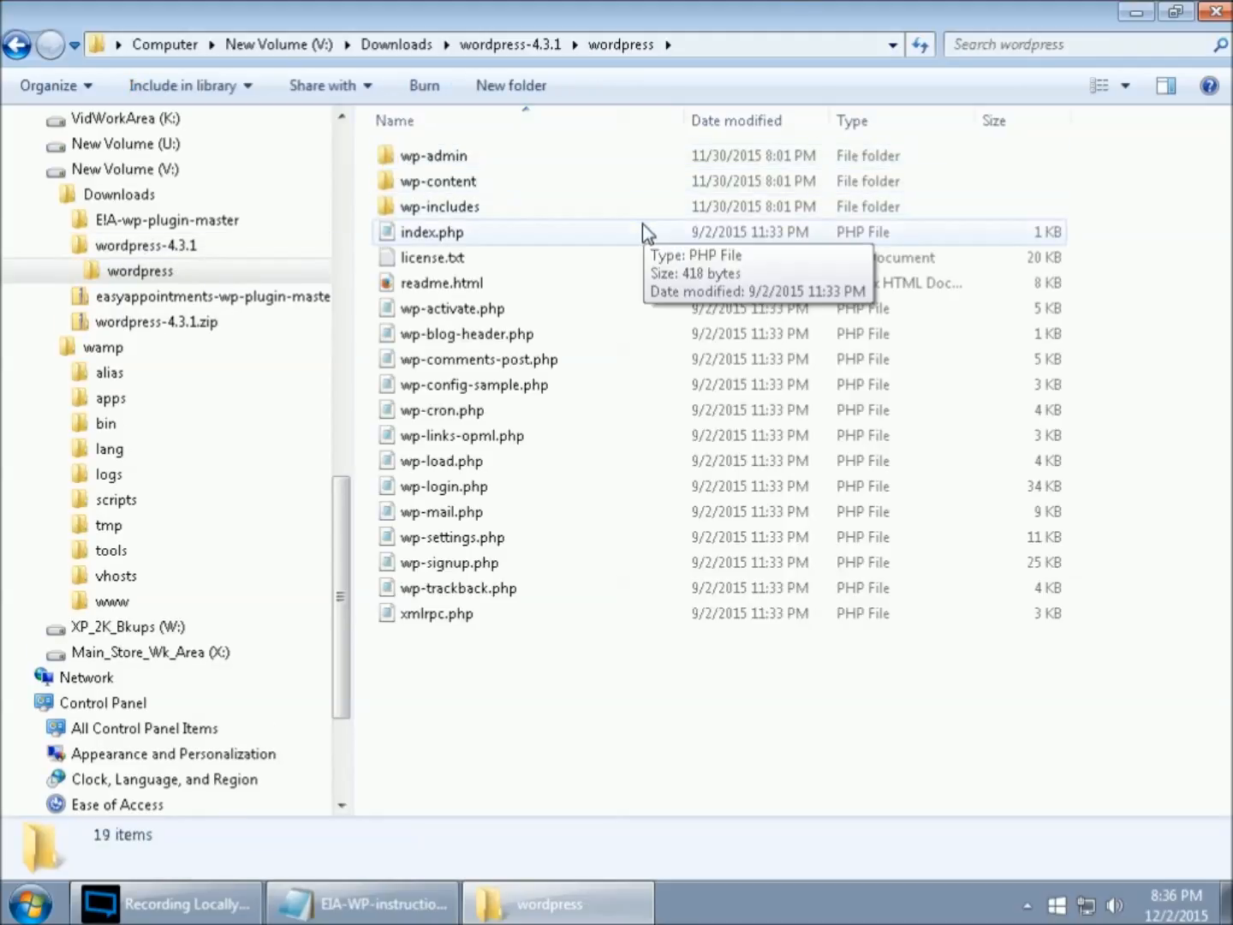
left_click(457, 161)
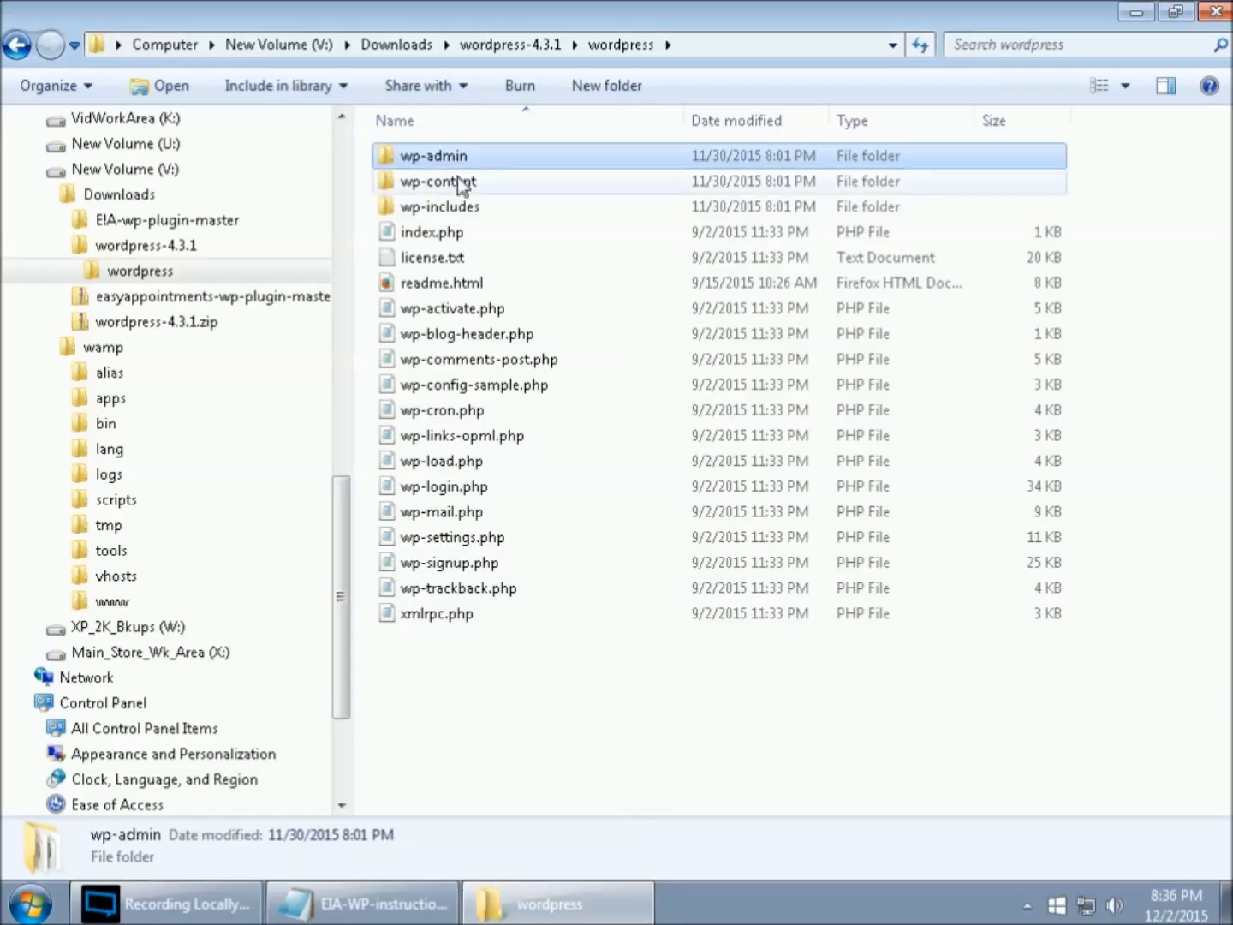
left_click(465, 616, "ctrl")
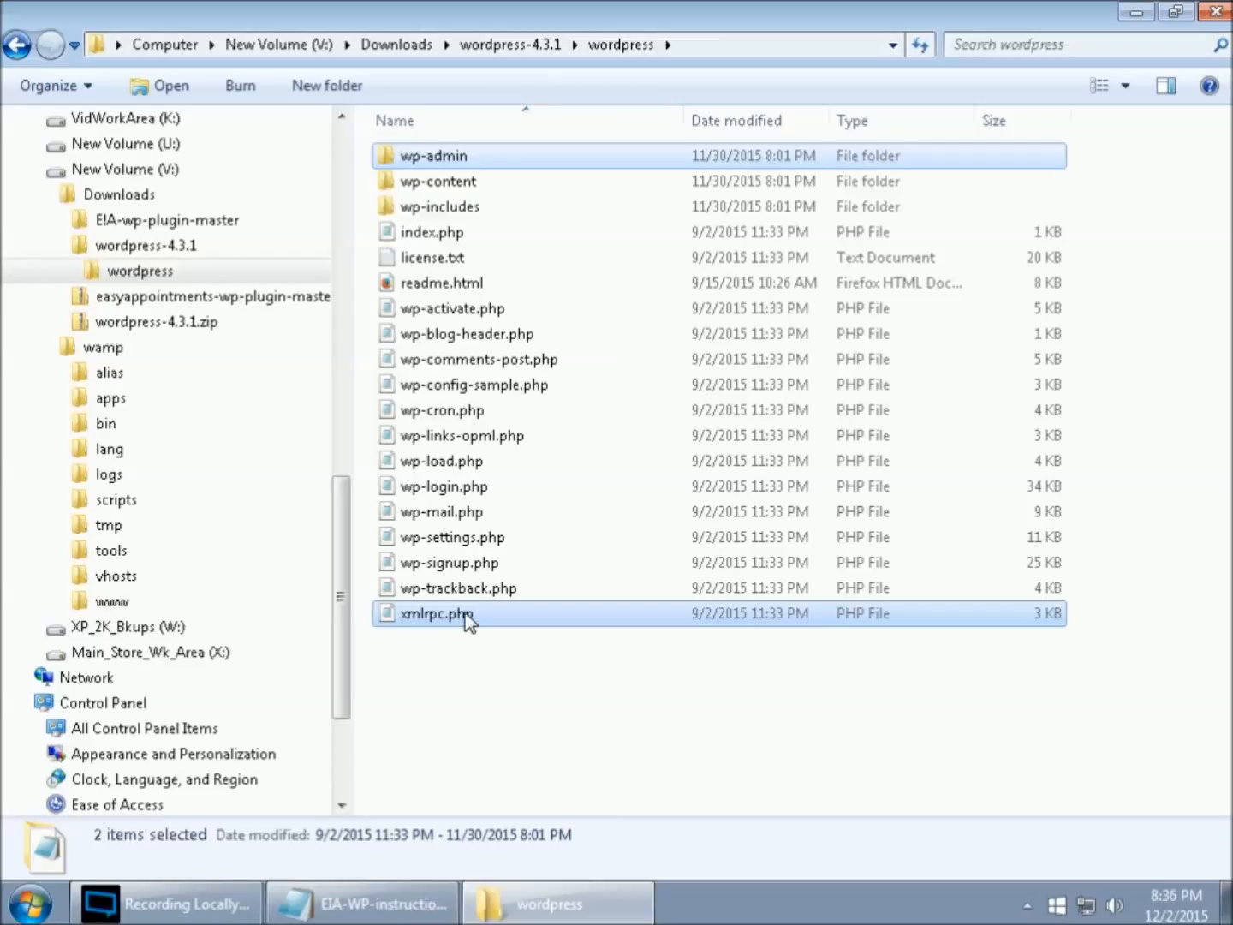
left_click(444, 157, "shift")
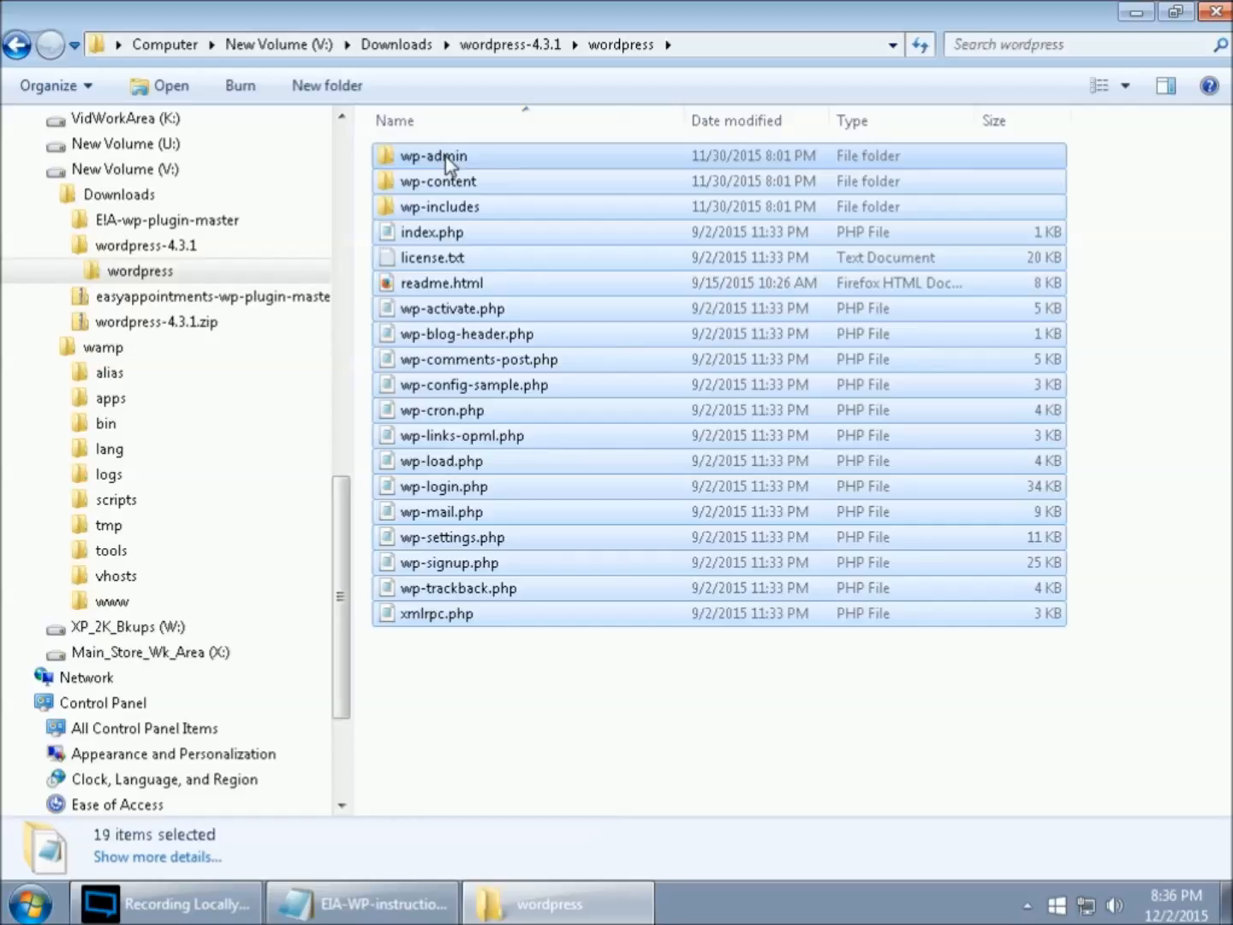
right_click(582, 379)
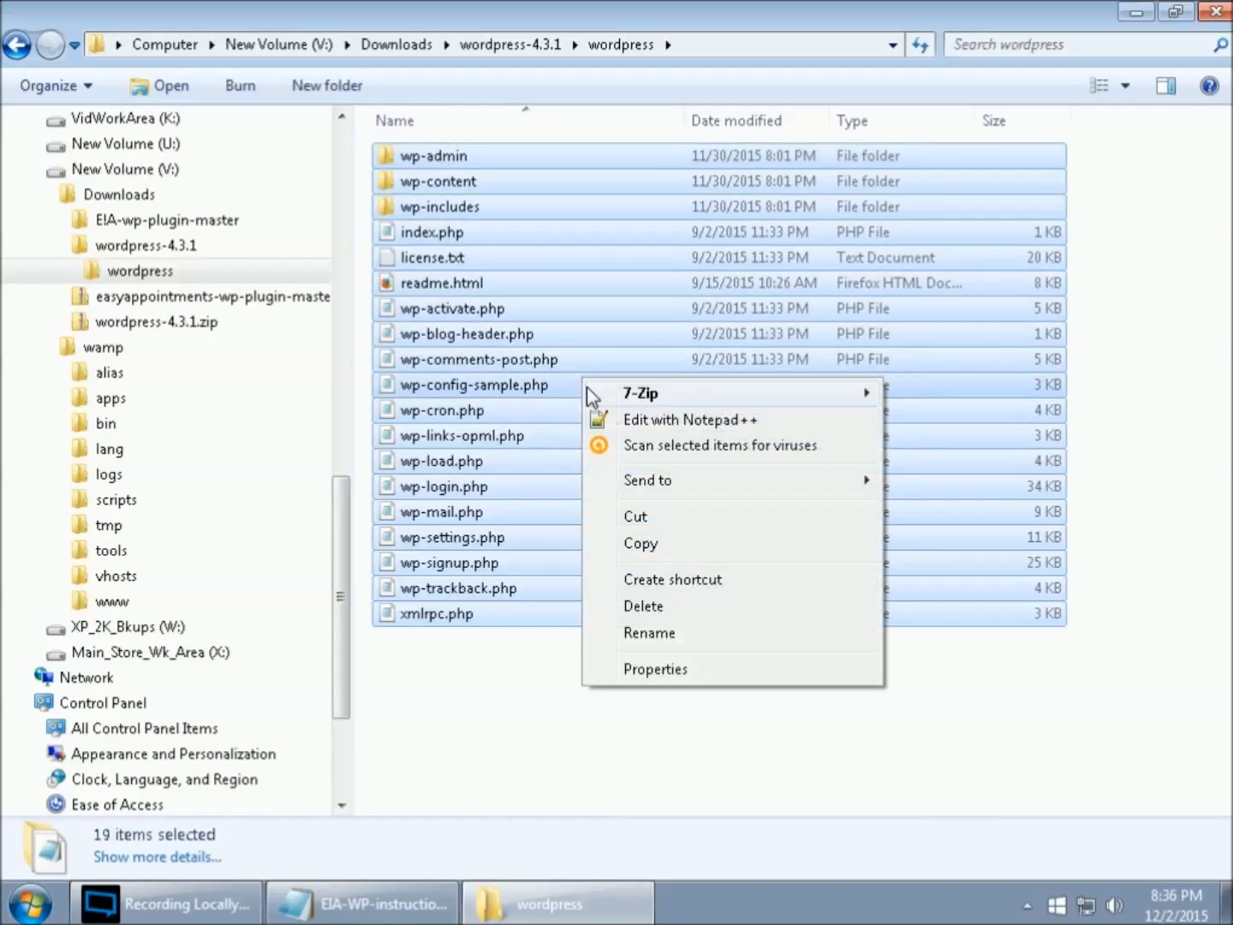
left_click(641, 542)
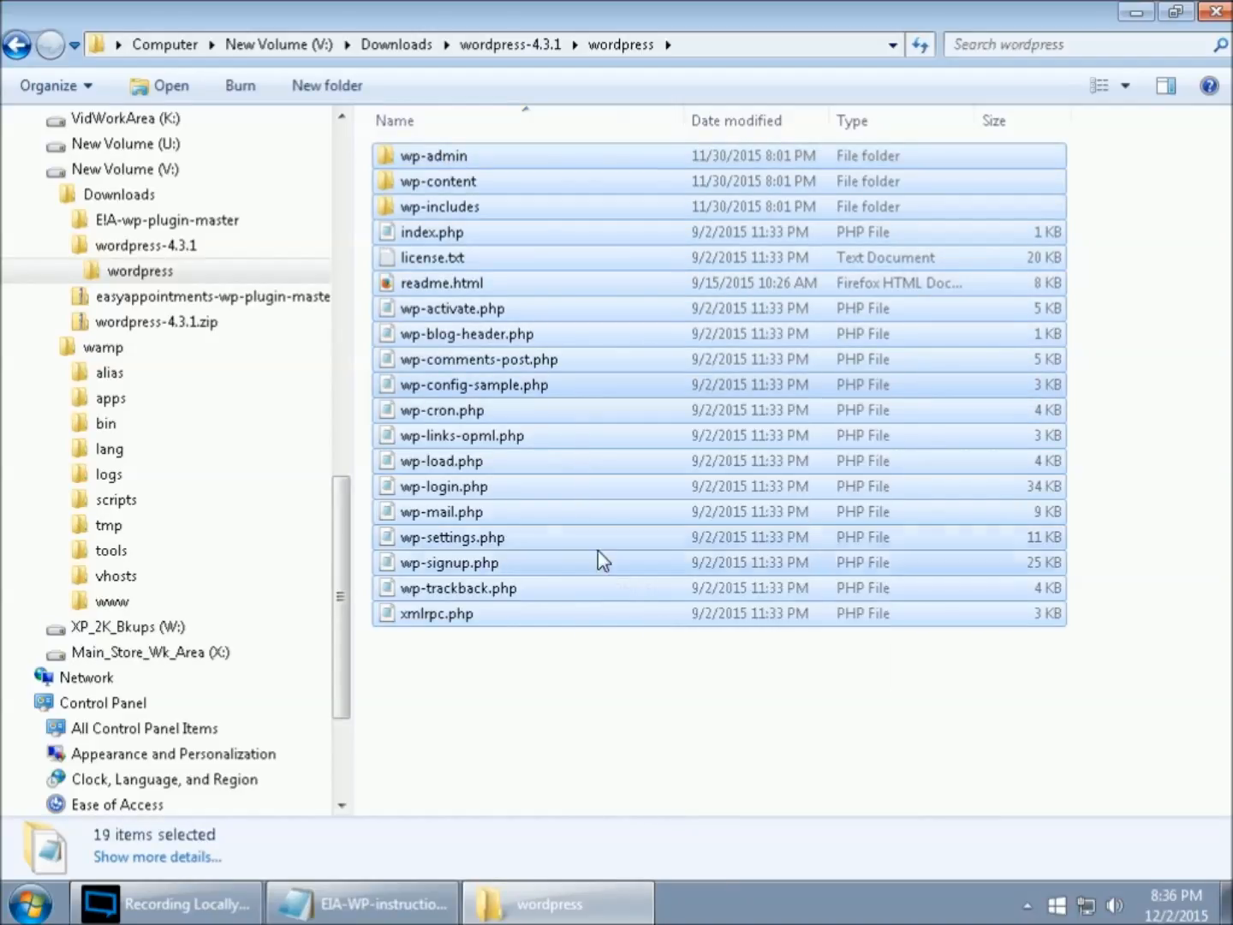
left_click(113, 605)
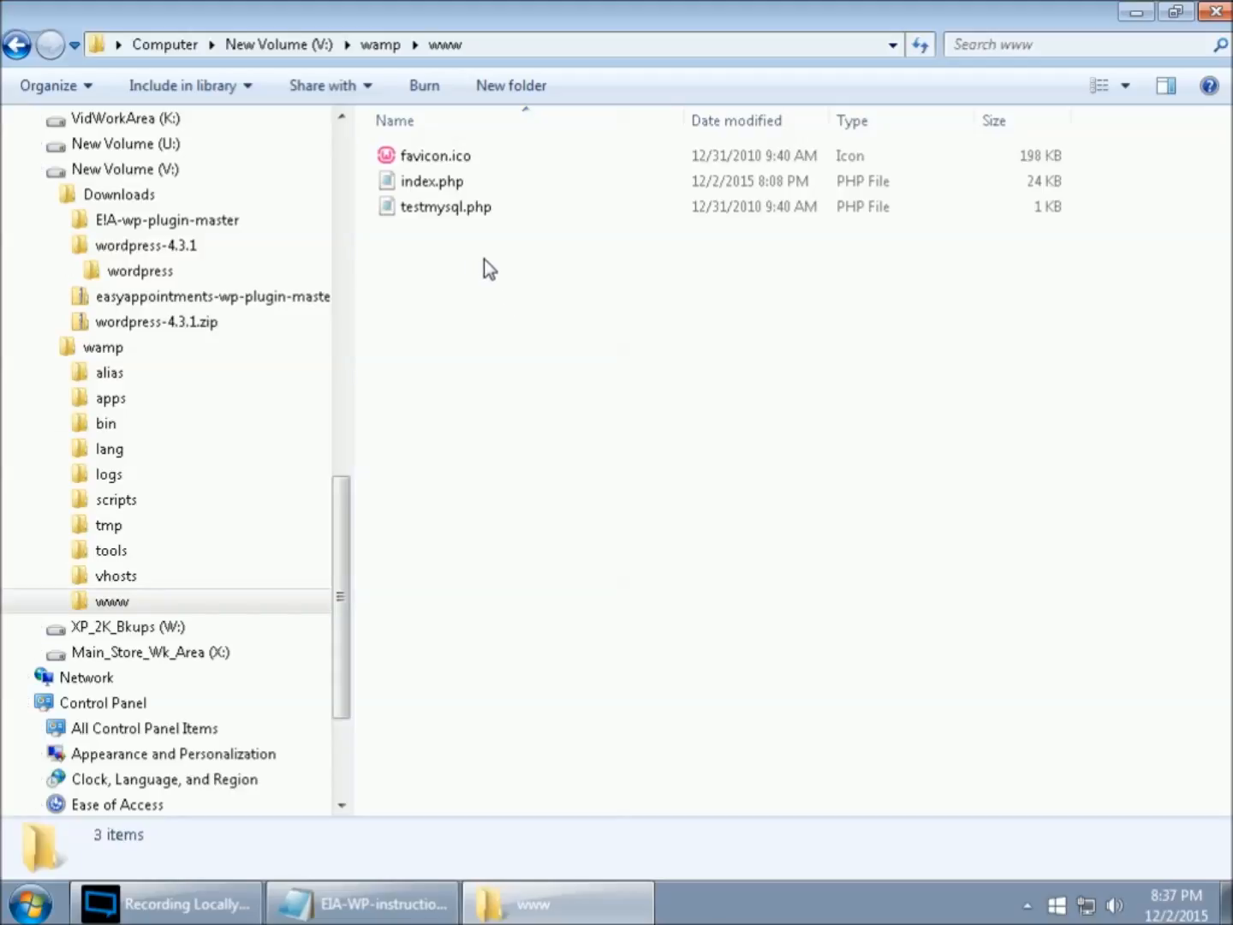
- Create a new folder named WP_Install inside www and open it
left_click(526, 89)
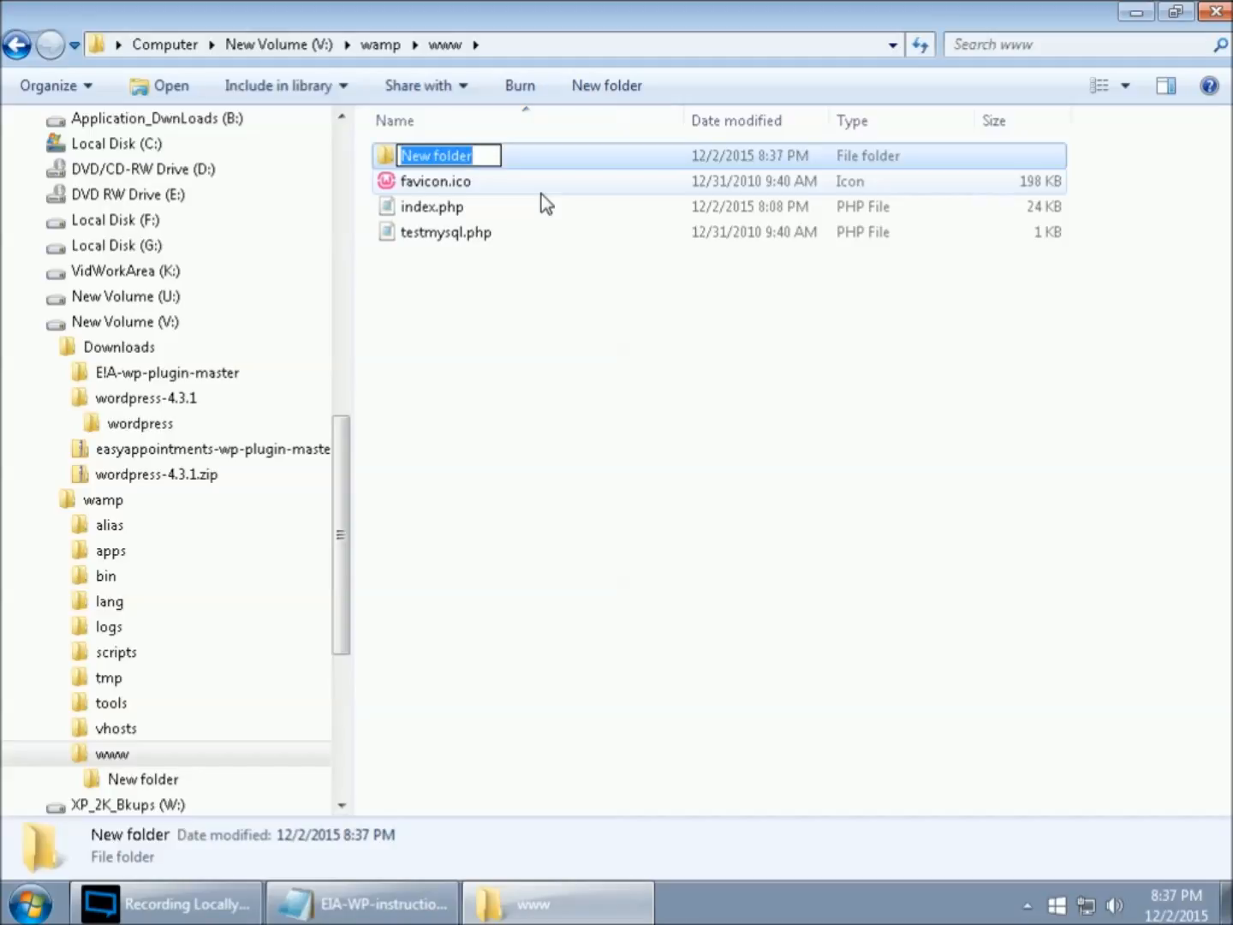
type("W")
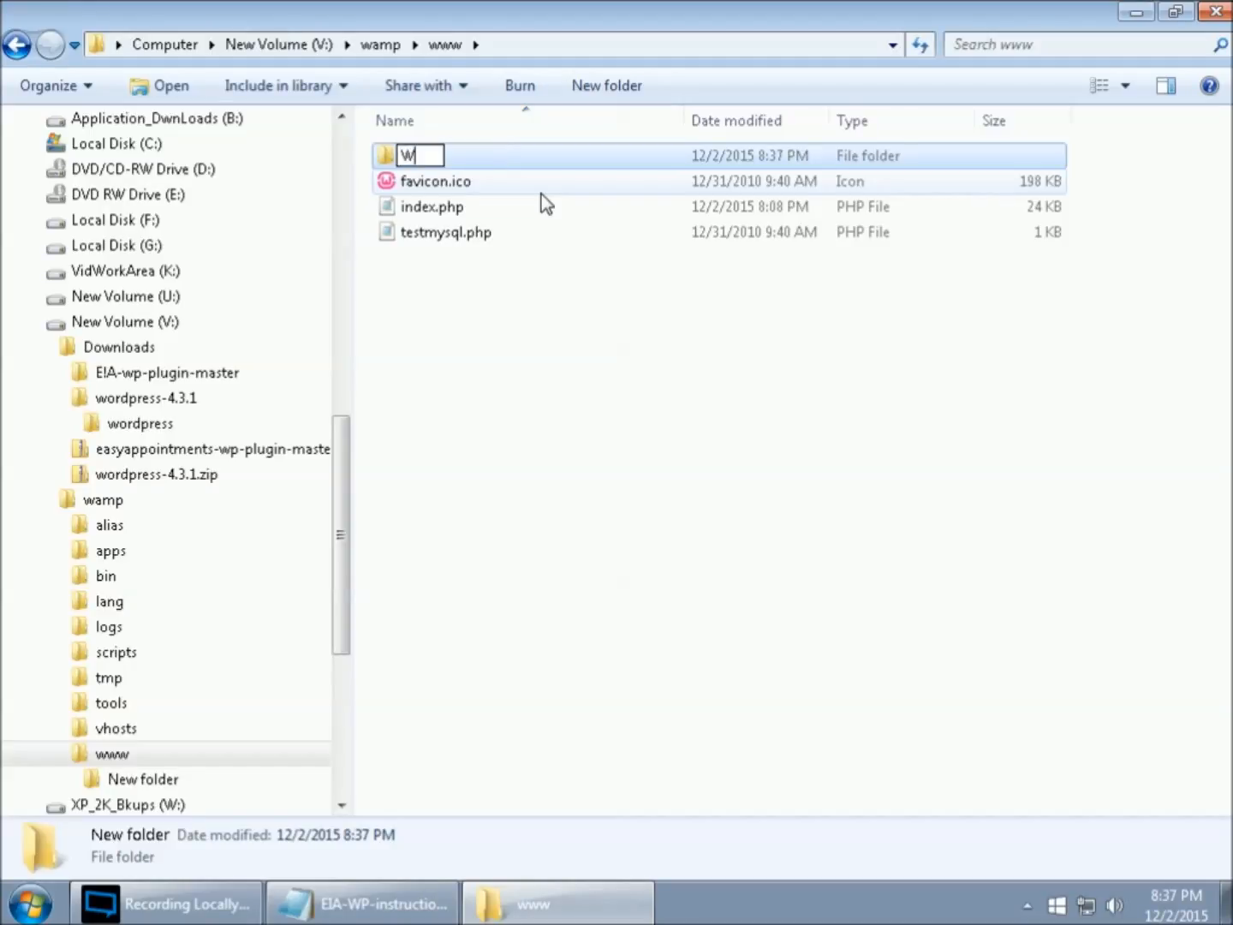
type("P_Insta;;")
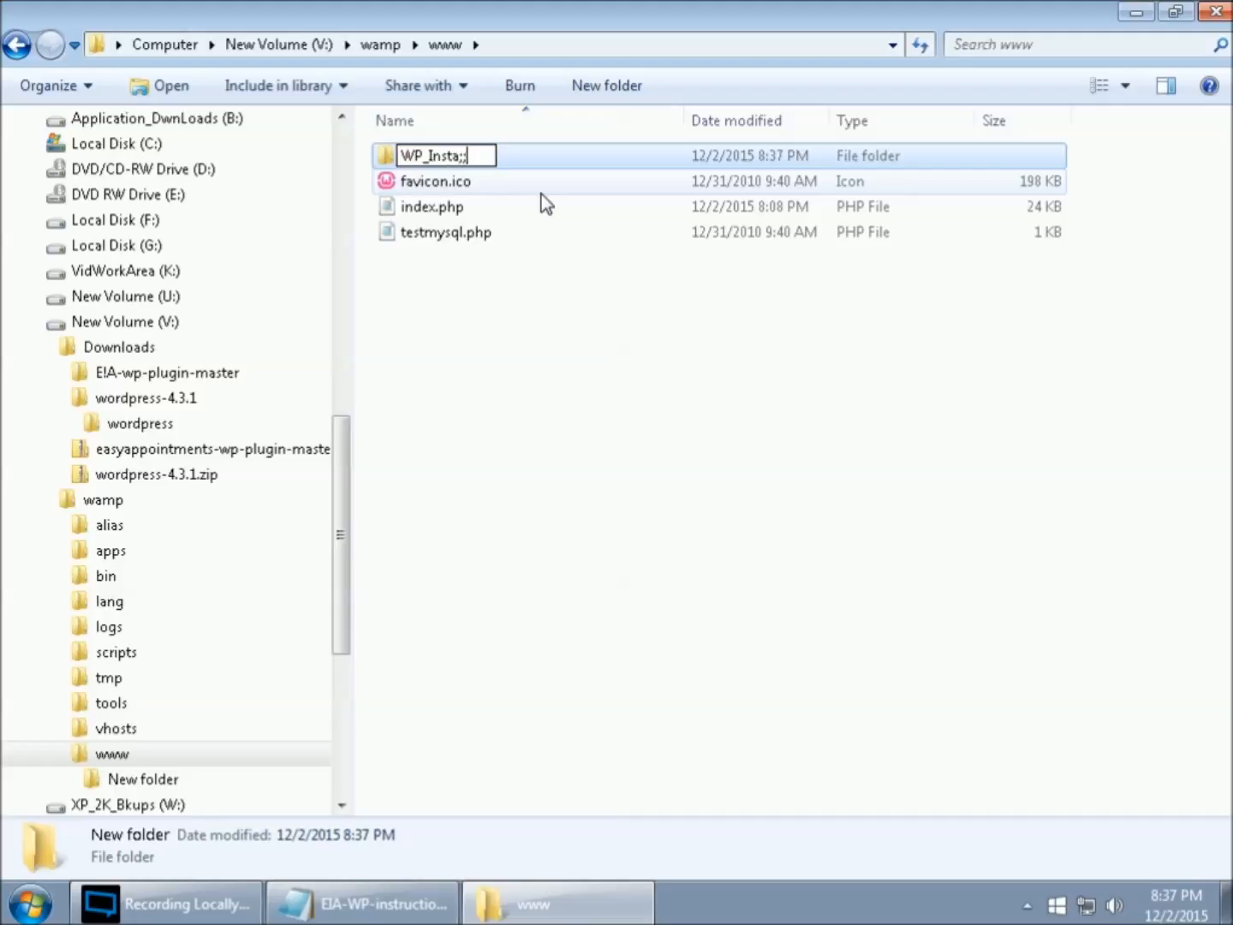
key("BackSpace")
key("BackSpace")
type("ll")
left_click(525, 293)
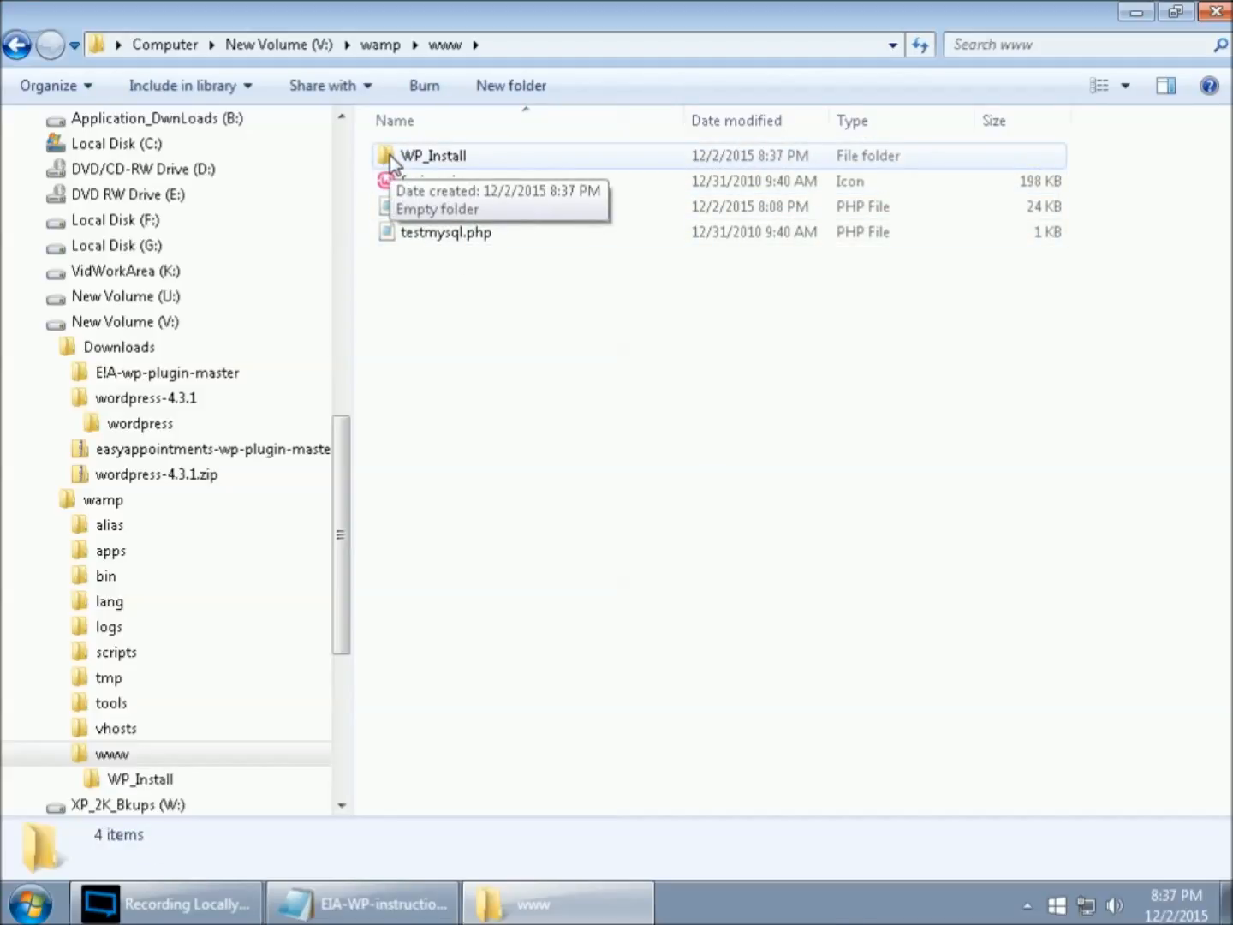
double_click(390, 155)
- Paste the WordPress files into WP_Install and reopen it to confirm all 19 items
right_click(443, 215)
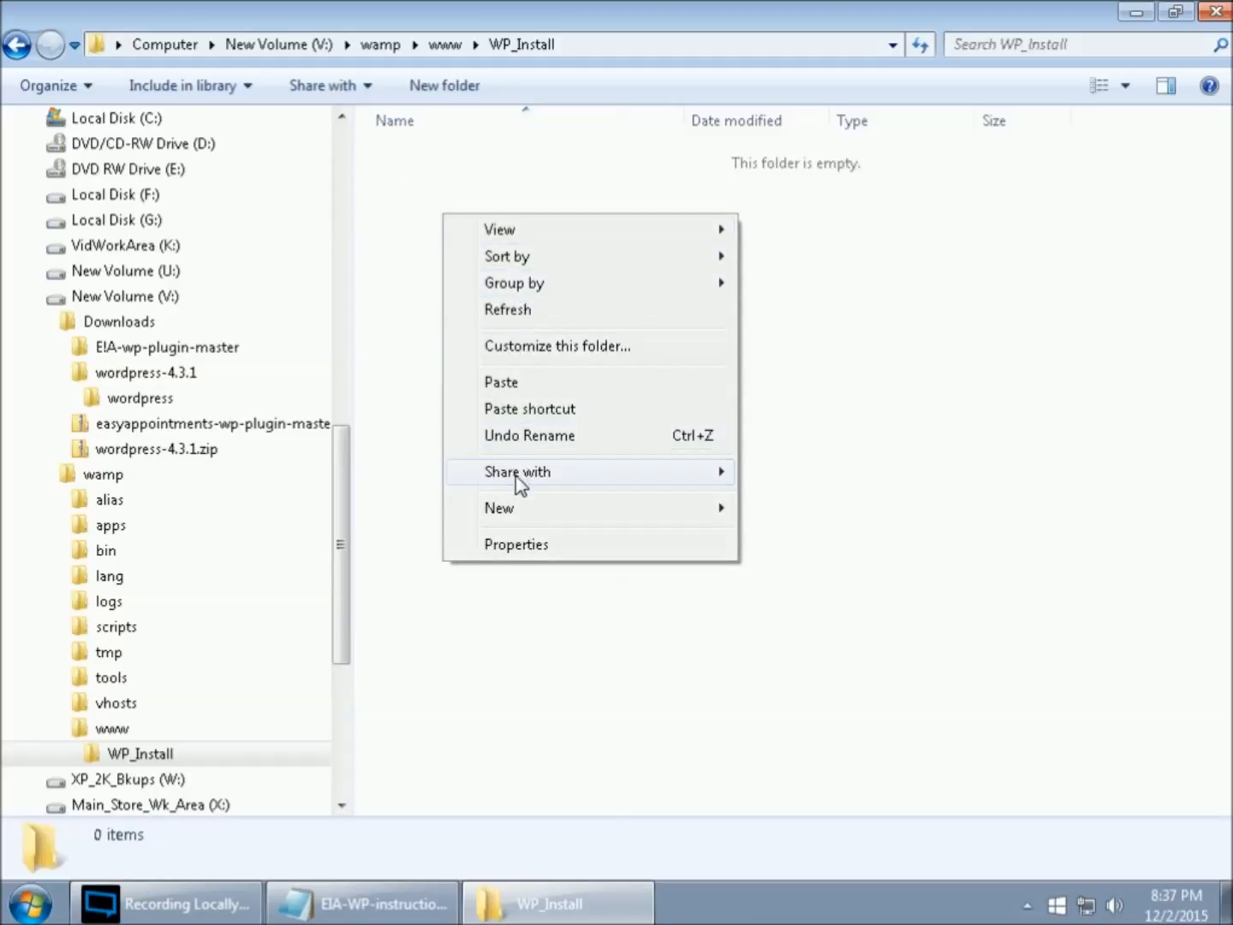
left_click(521, 385)
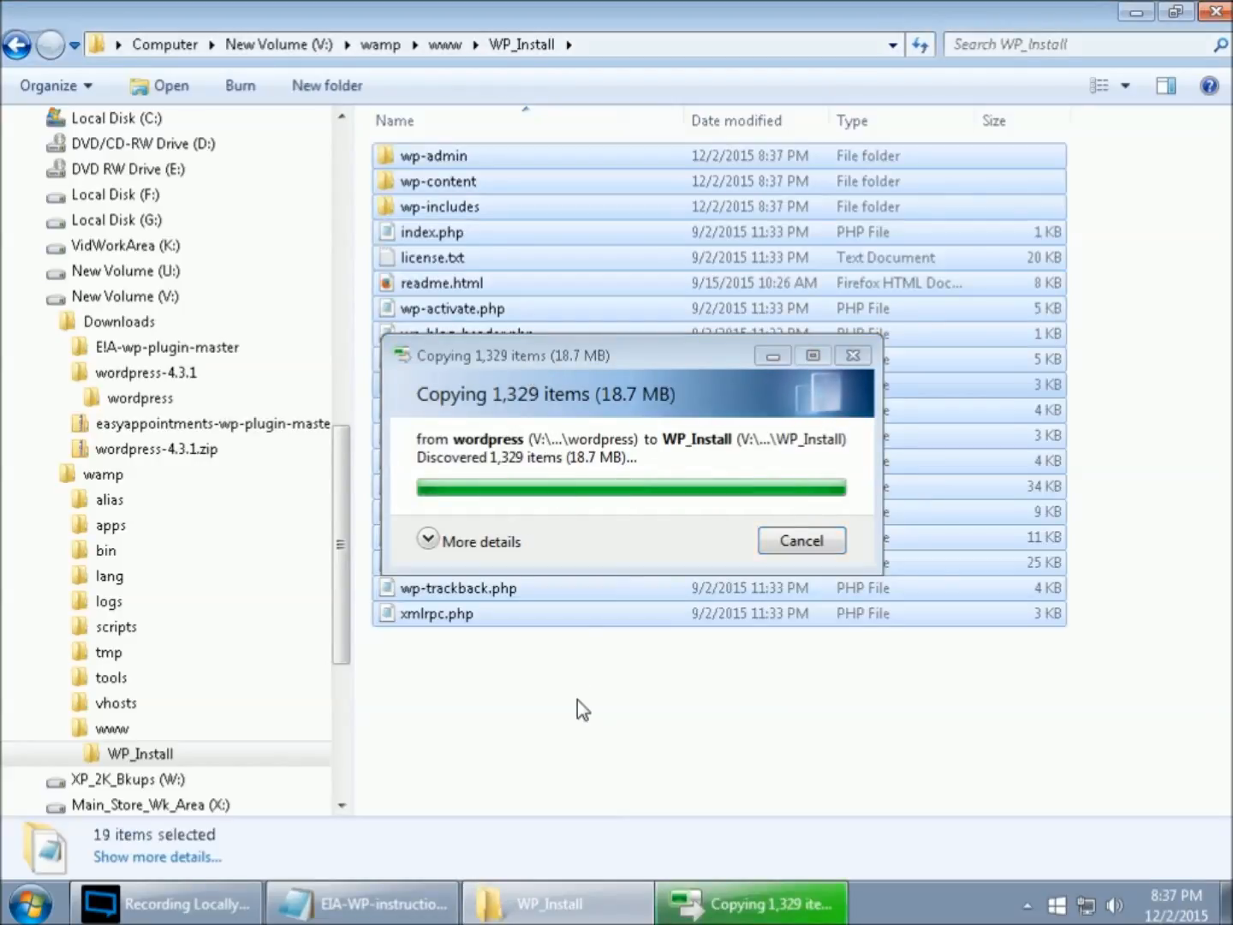
left_click(577, 700)
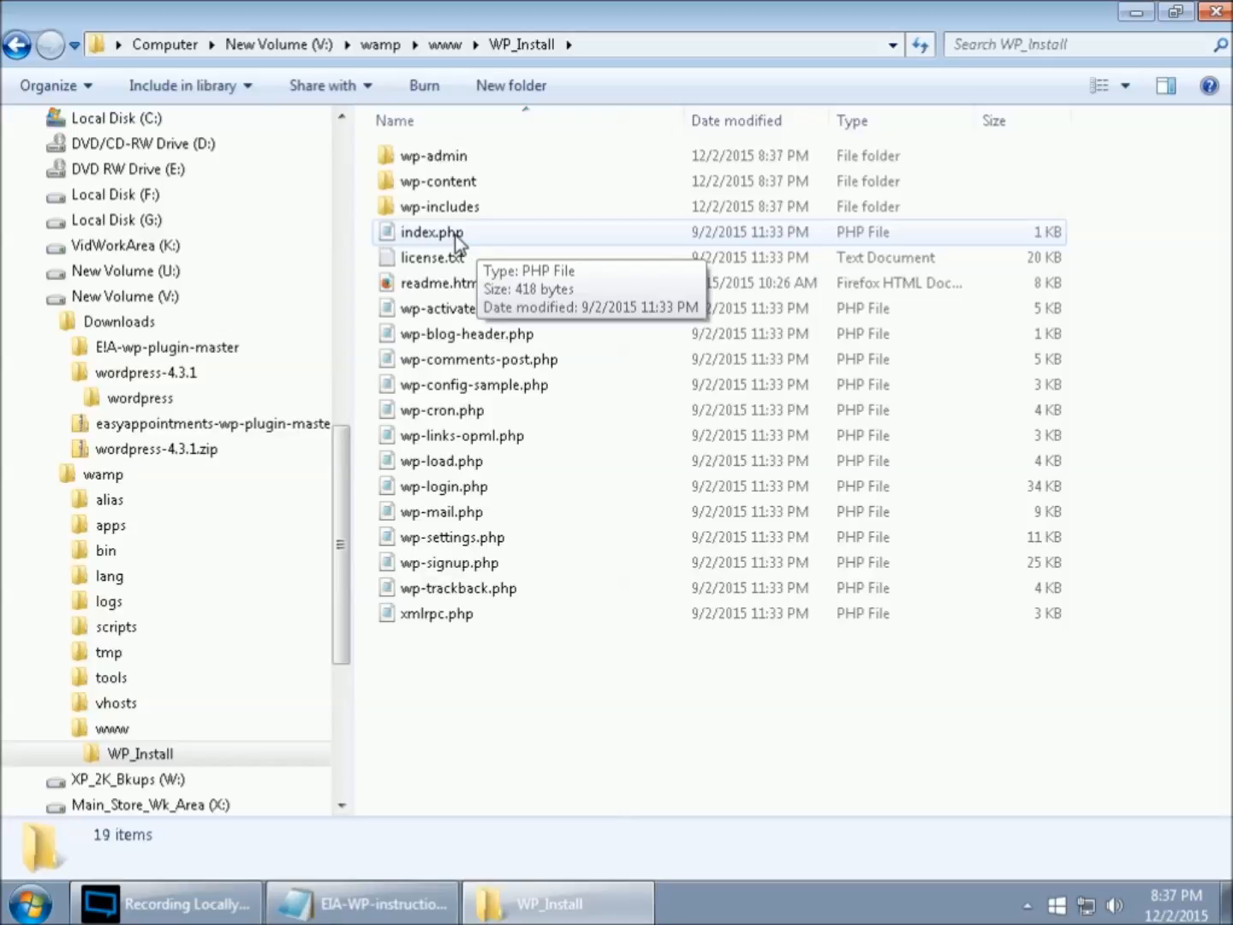
left_click(117, 734)
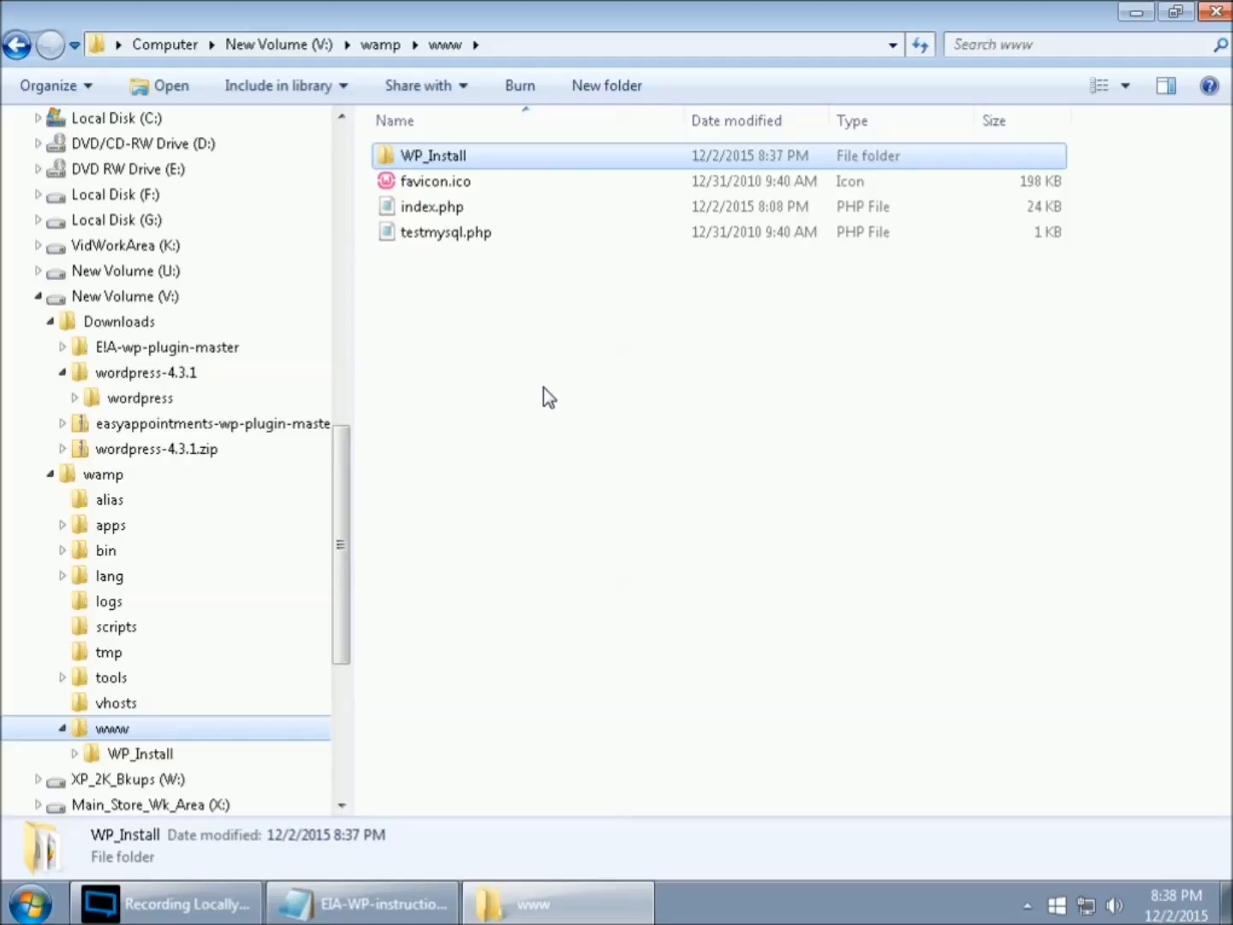
left_click(159, 758)
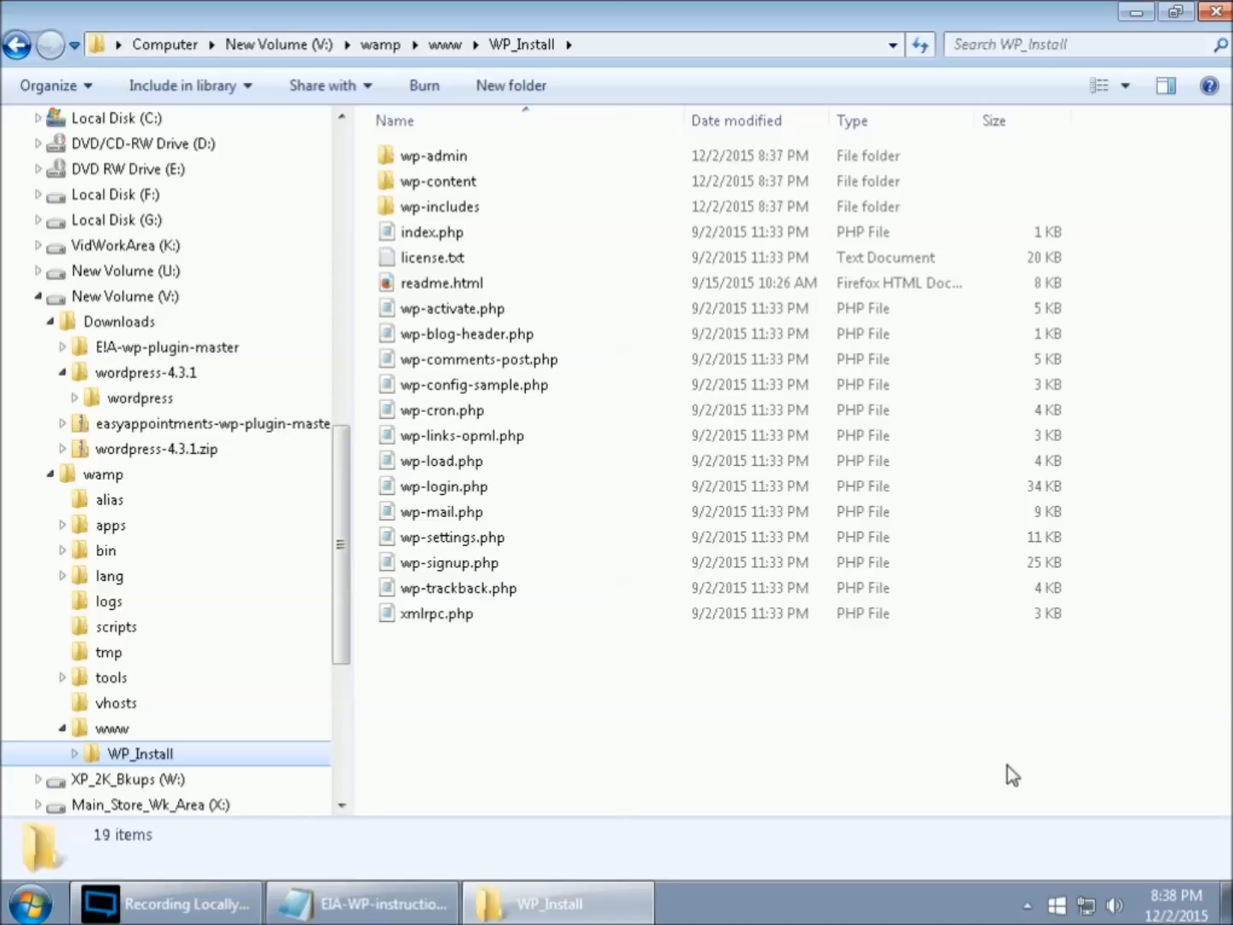
left_click(1028, 905)
- Open the localhost homepage from the WampServer tray menu, showing WP_Install under Your Projects
left_click(1064, 800)
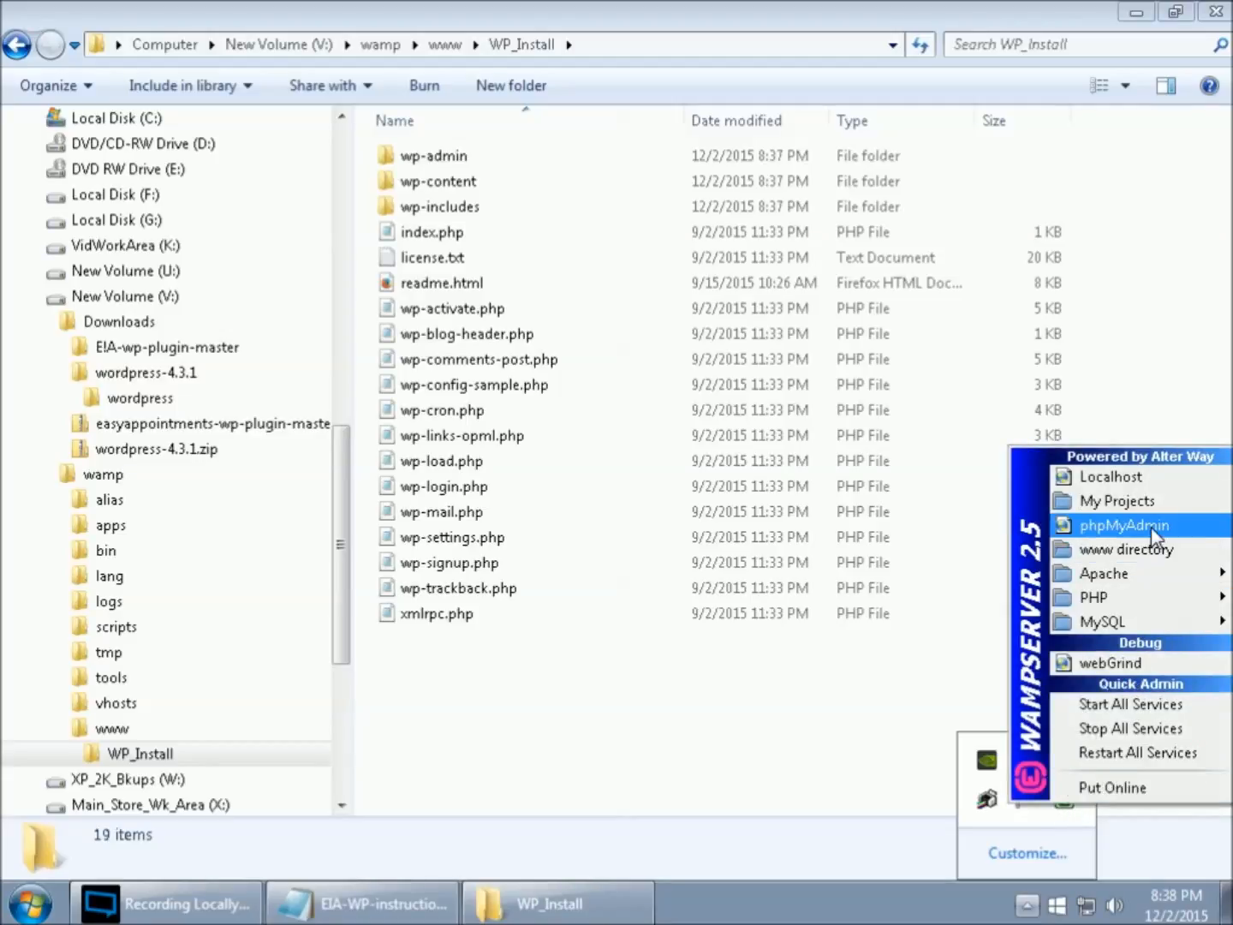
left_click(1136, 474)
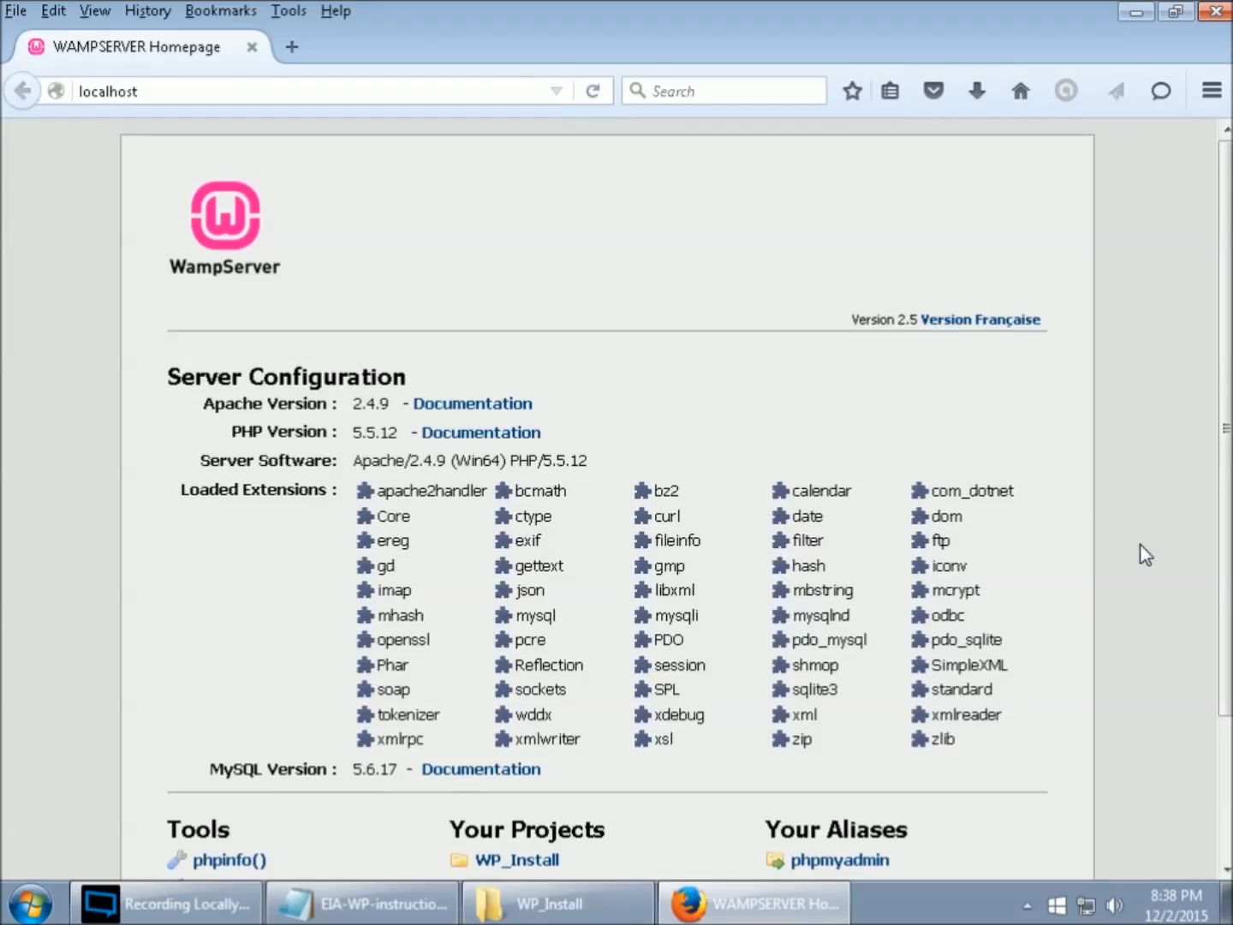
scroll(1144, 555, "down", 3)
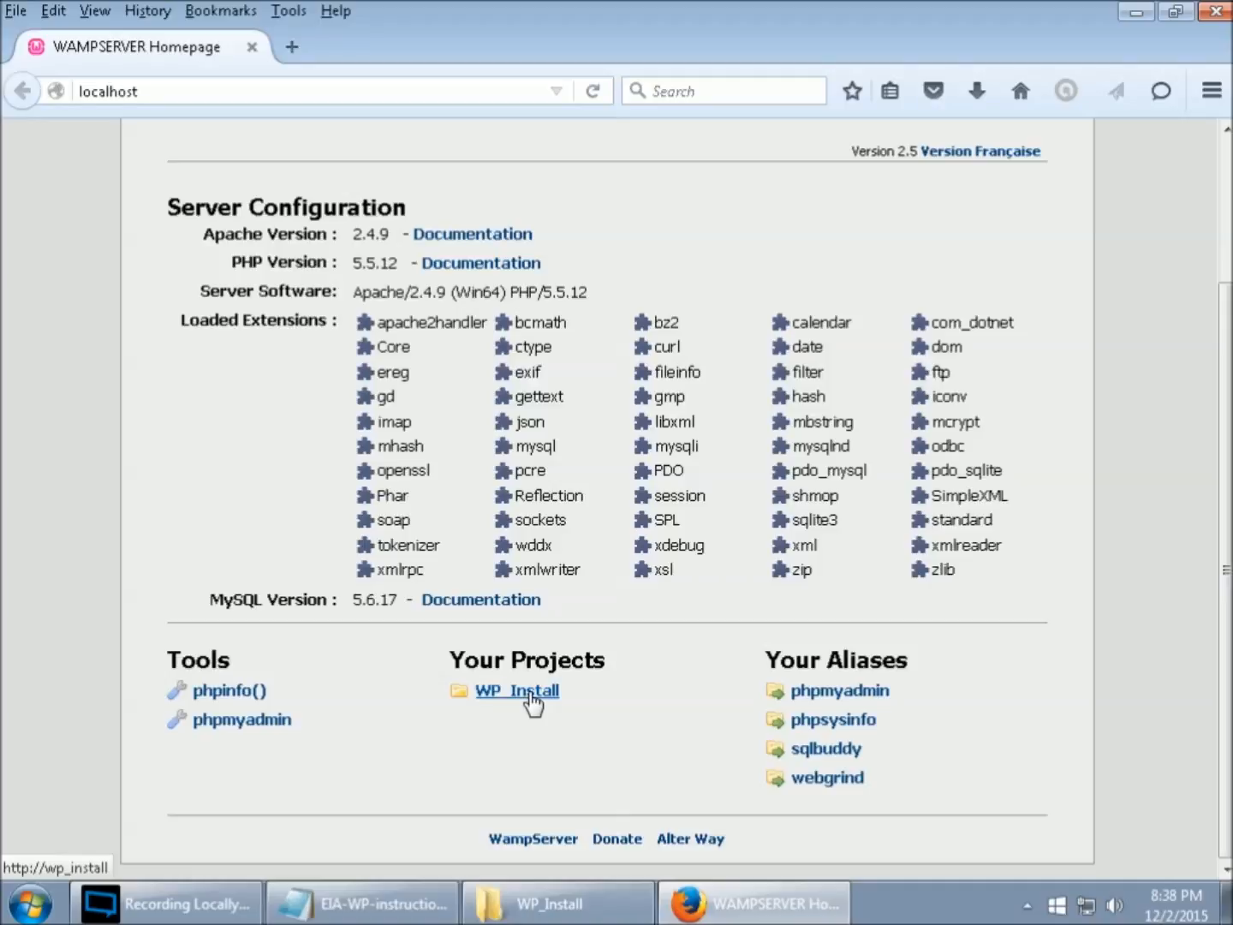
left_click(531, 700)
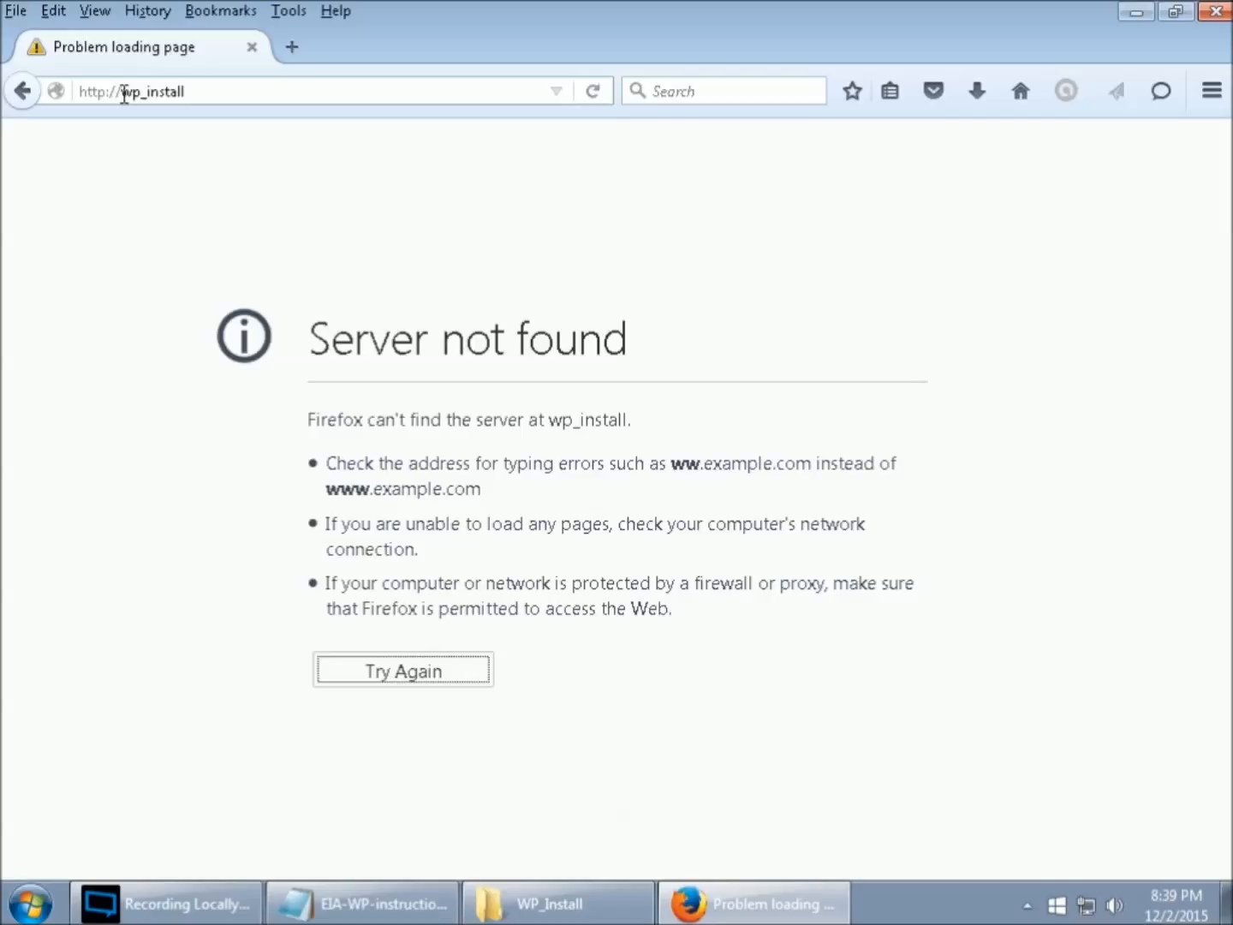
left_click(125, 92)
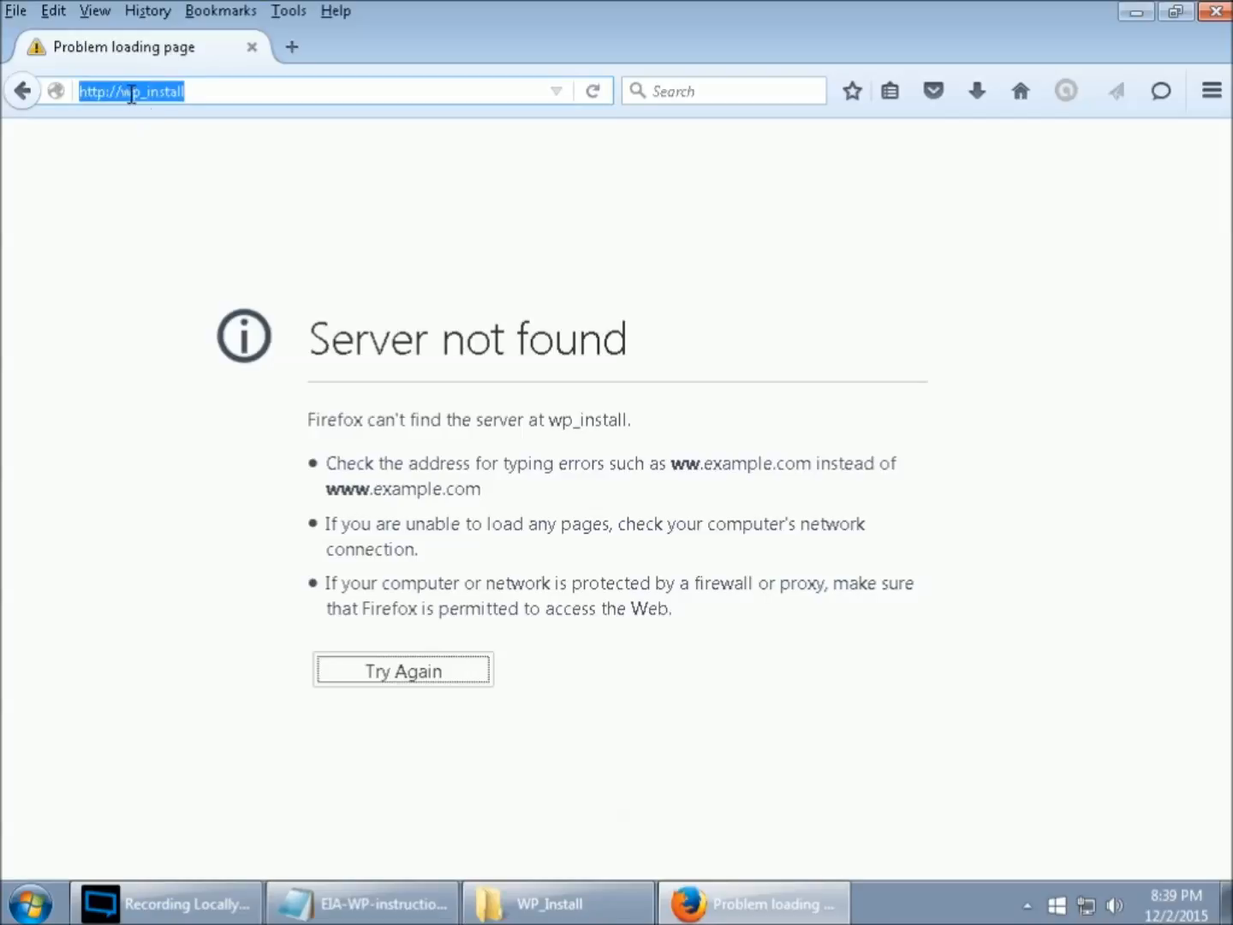
left_click(124, 90)
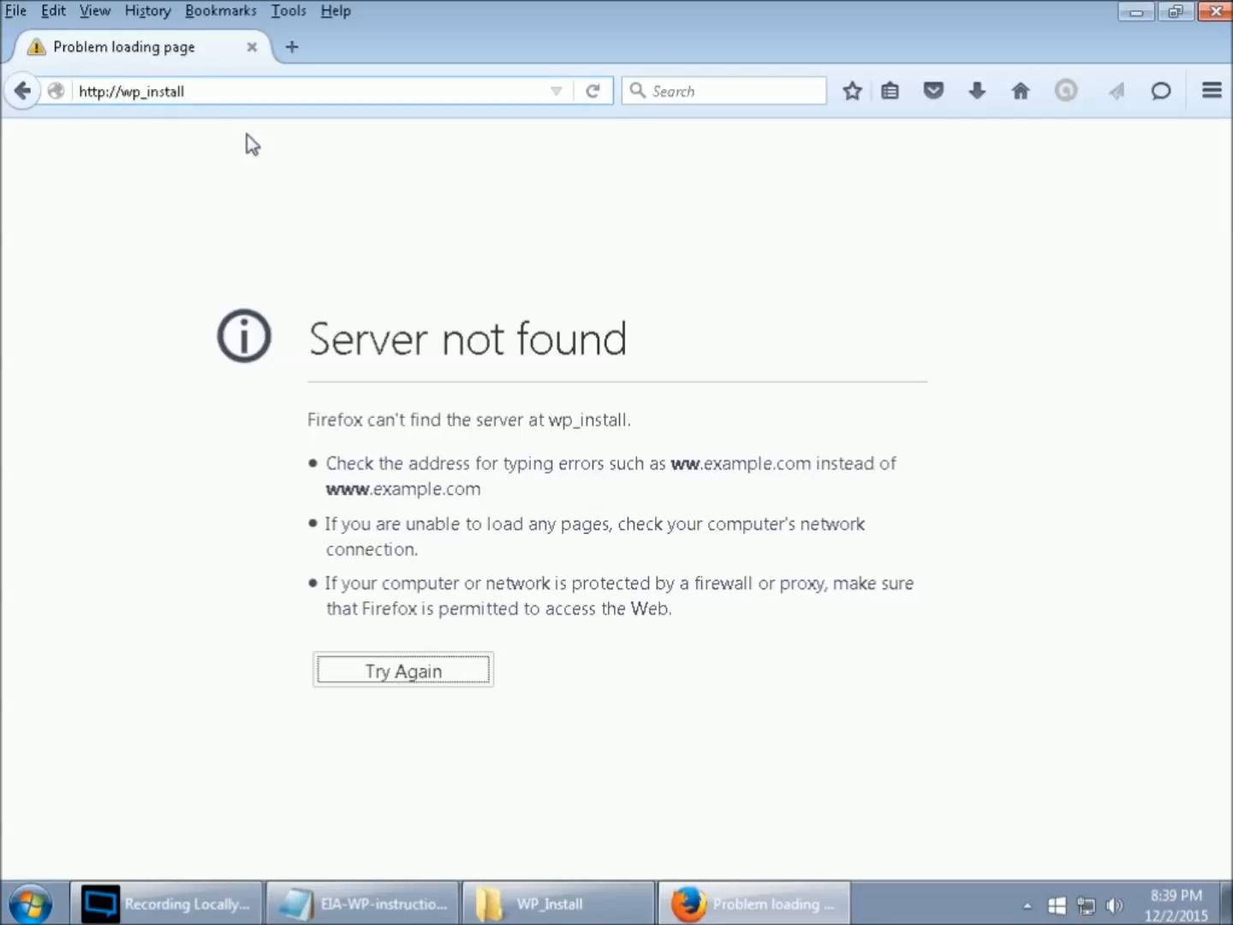
type("local")
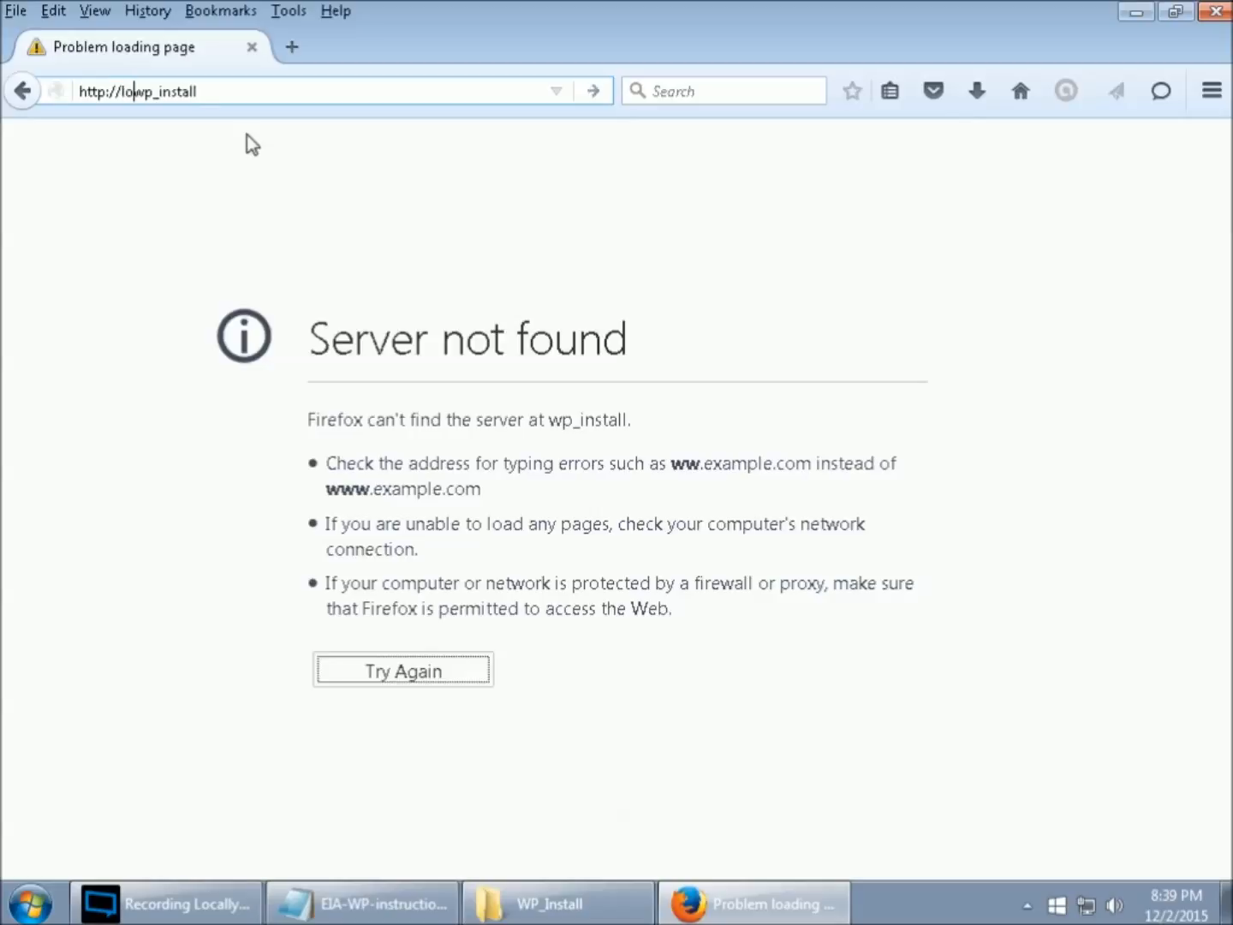
type("hos")
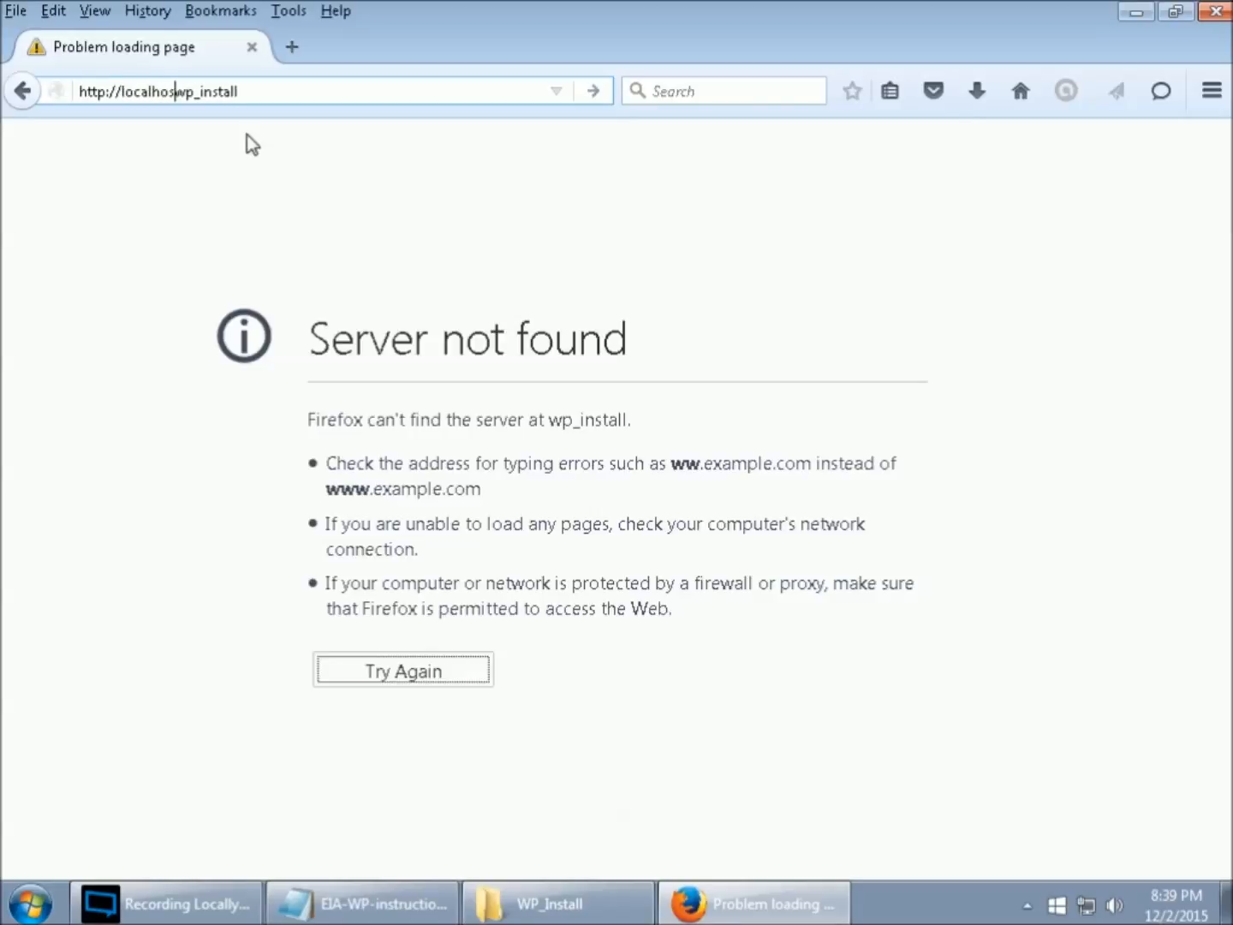
type("t/")
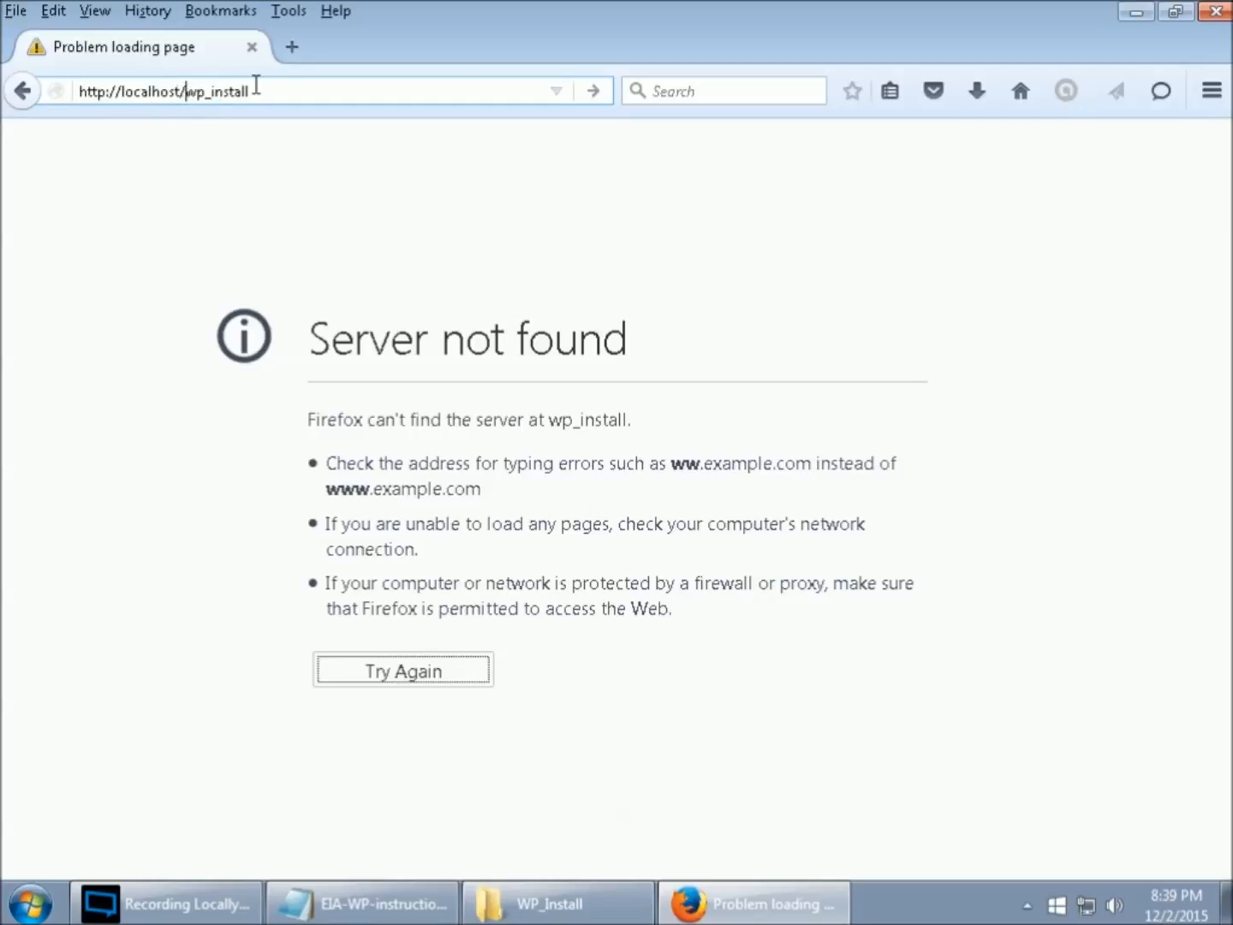
left_click(598, 92)
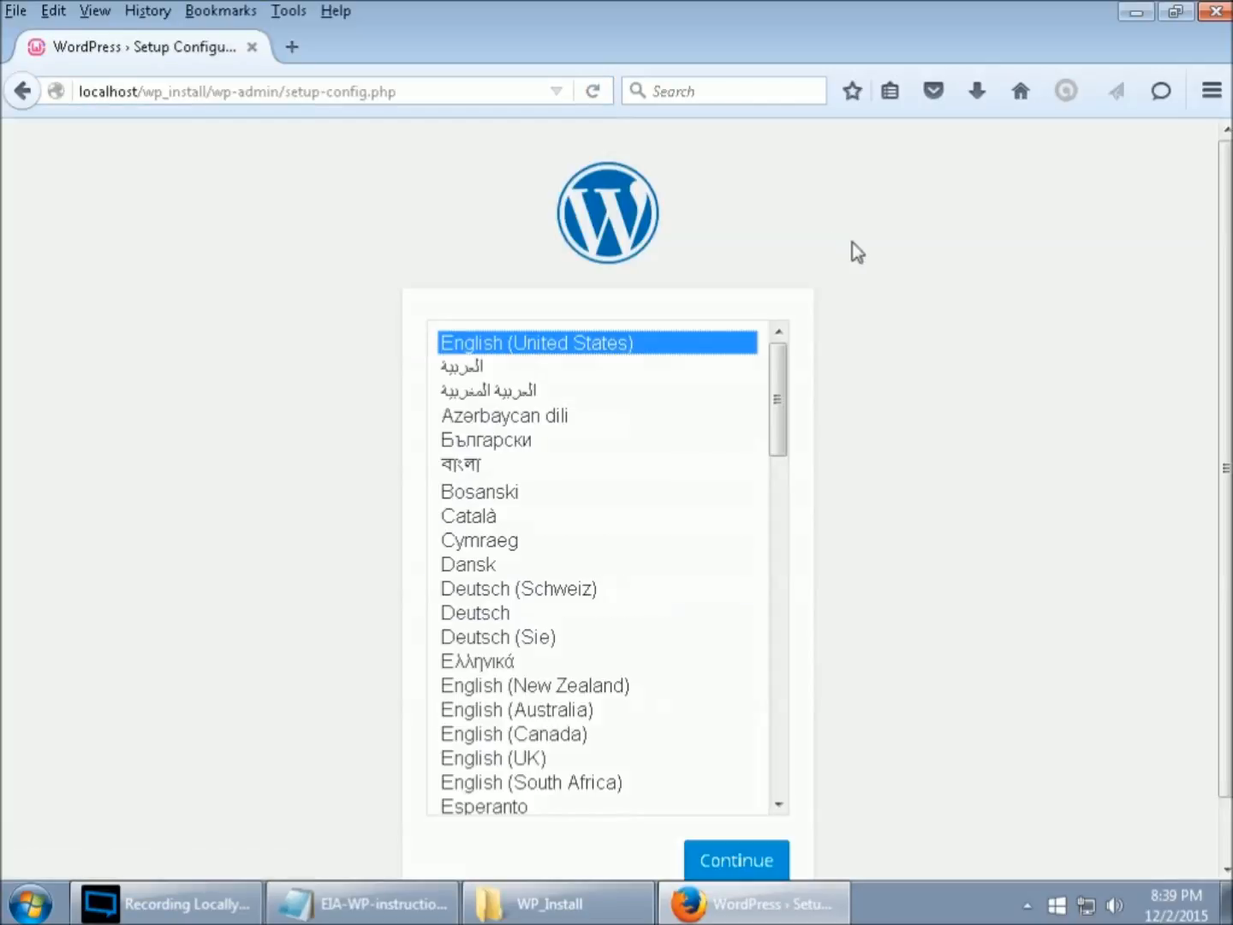
- Continue setup in English (United States) and move past the welcome page to the database form
scroll(941, 532, "down", 2)
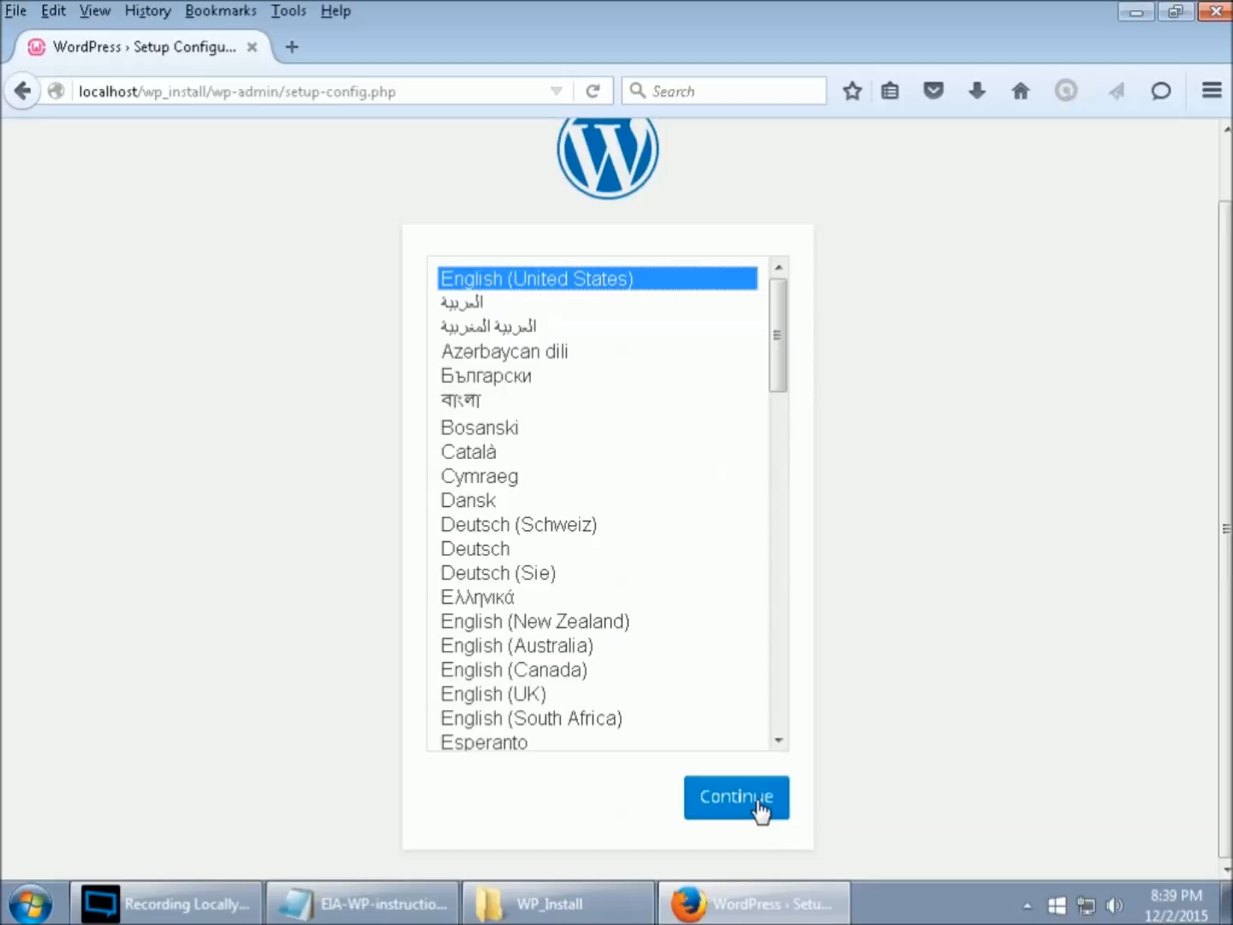
left_click(758, 803)
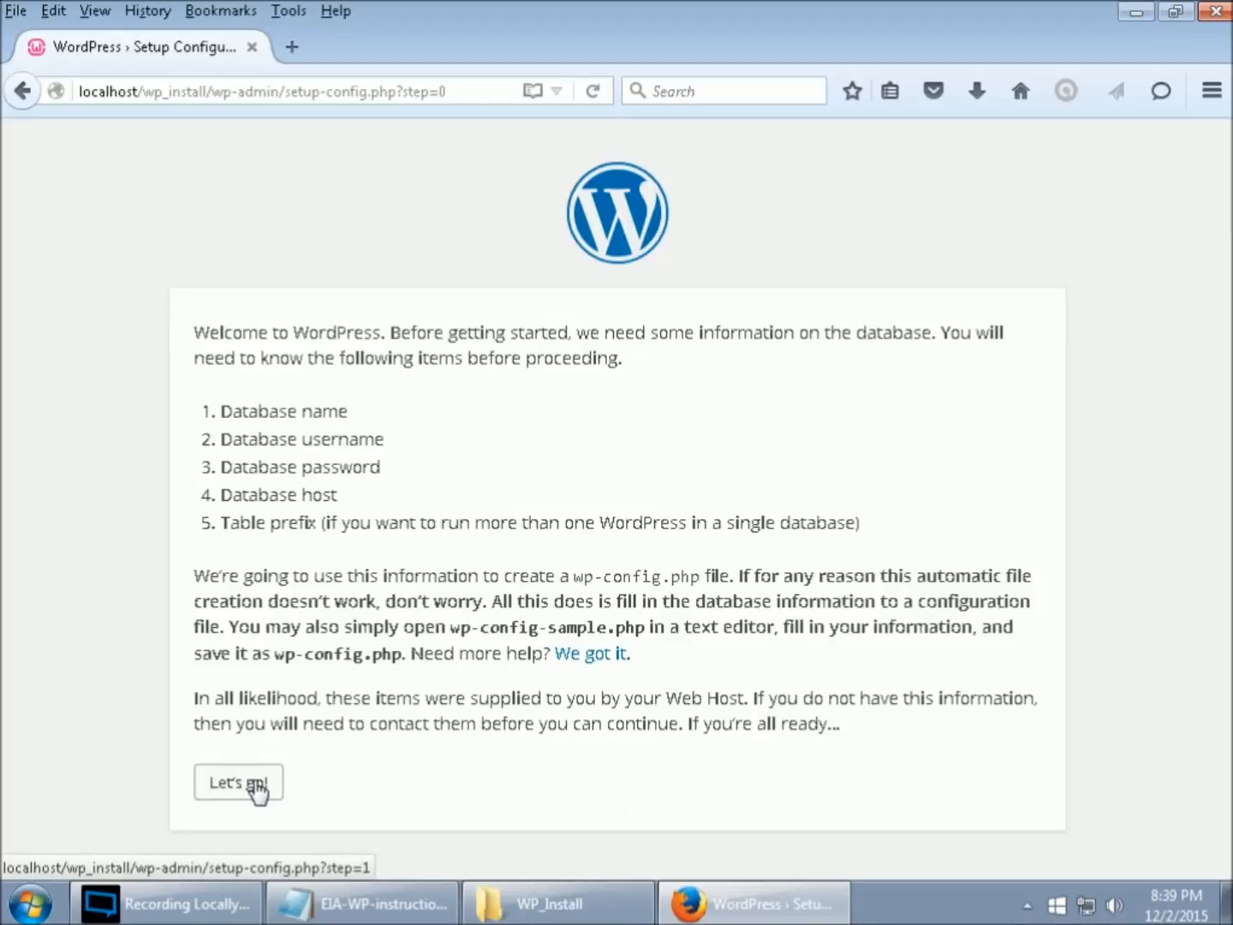
left_click(256, 784)
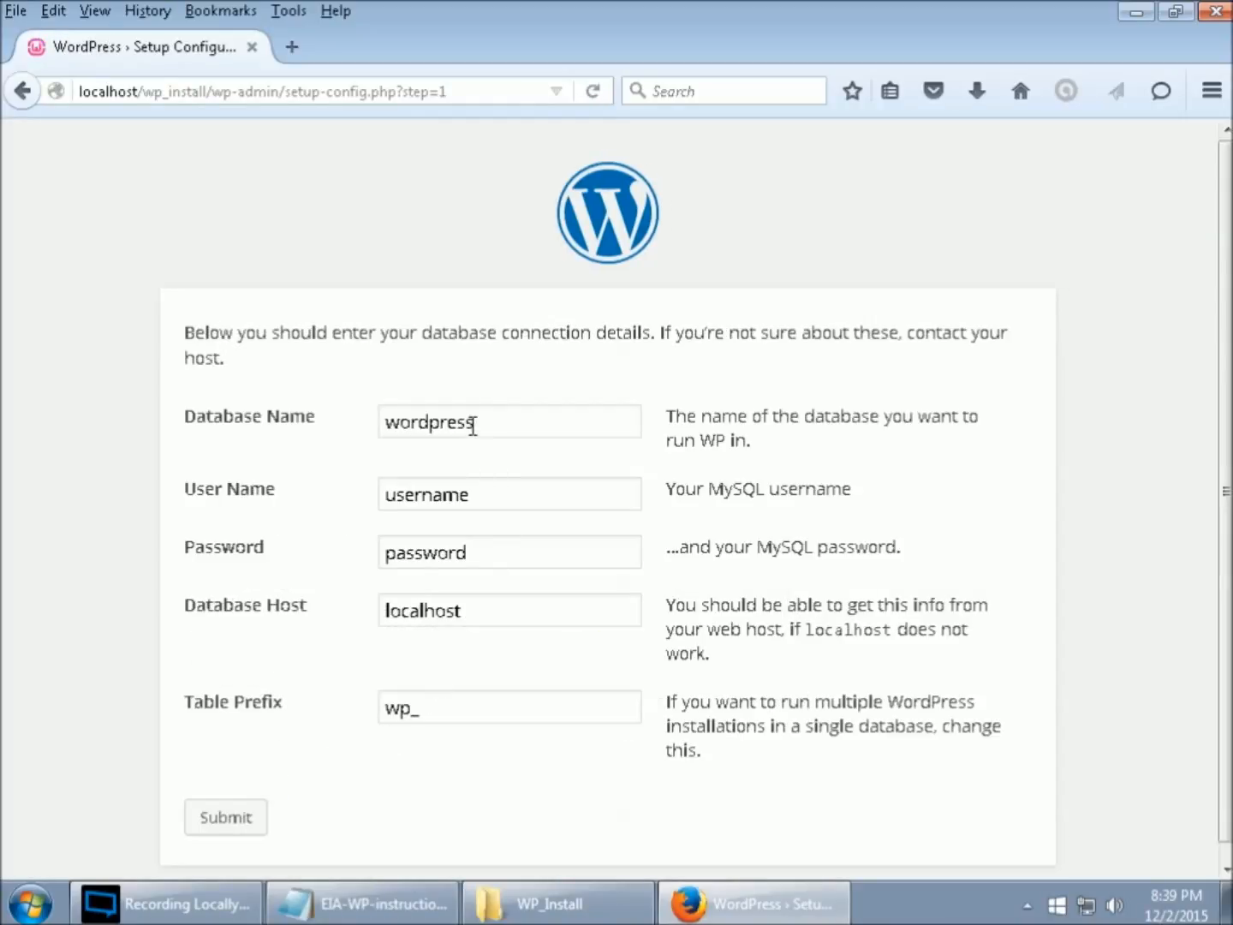
- Enter database name xyz, the MySQL user name and password, keep host localhost, and submit
left_click_drag(483, 421, 341, 422)
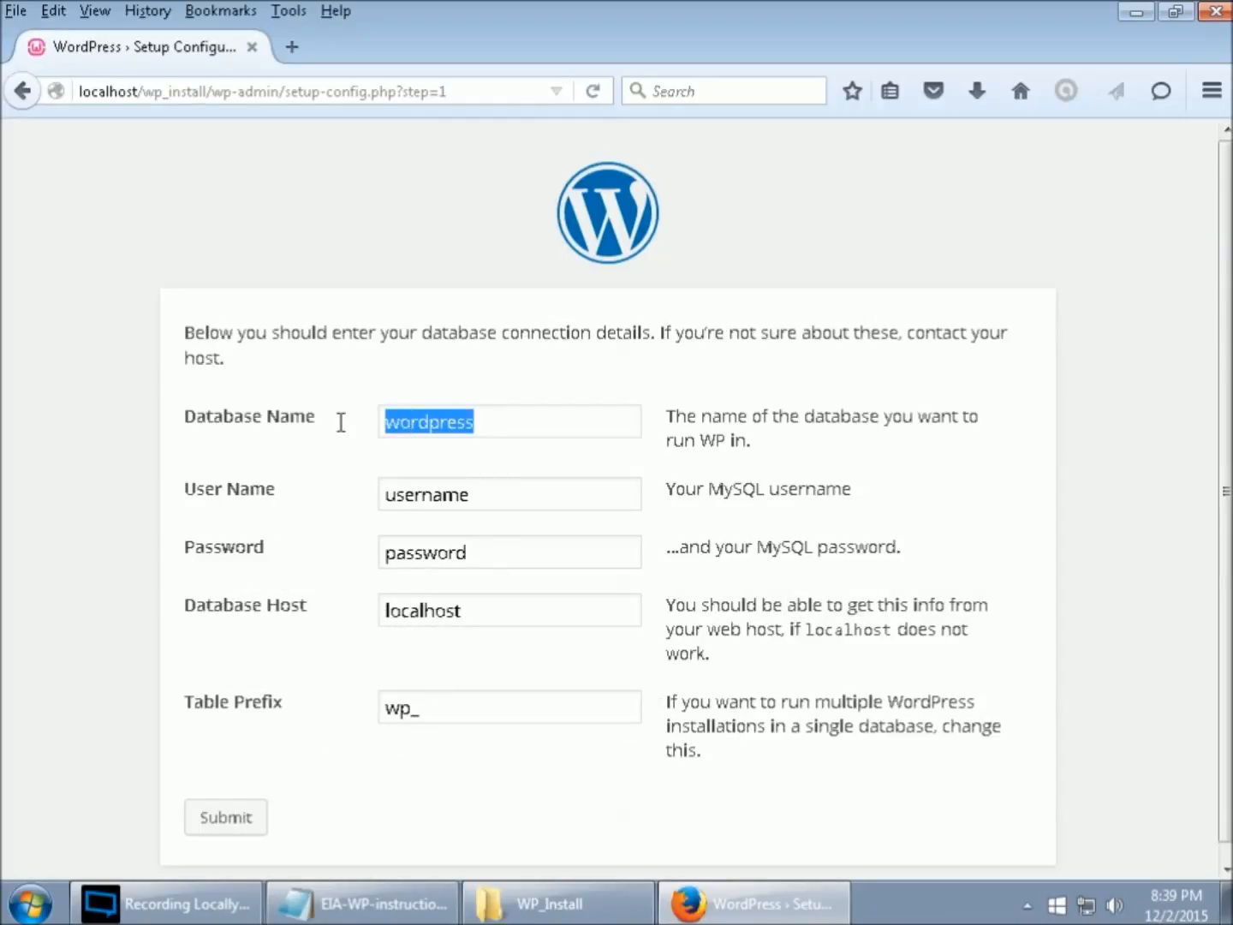
type("xyz")
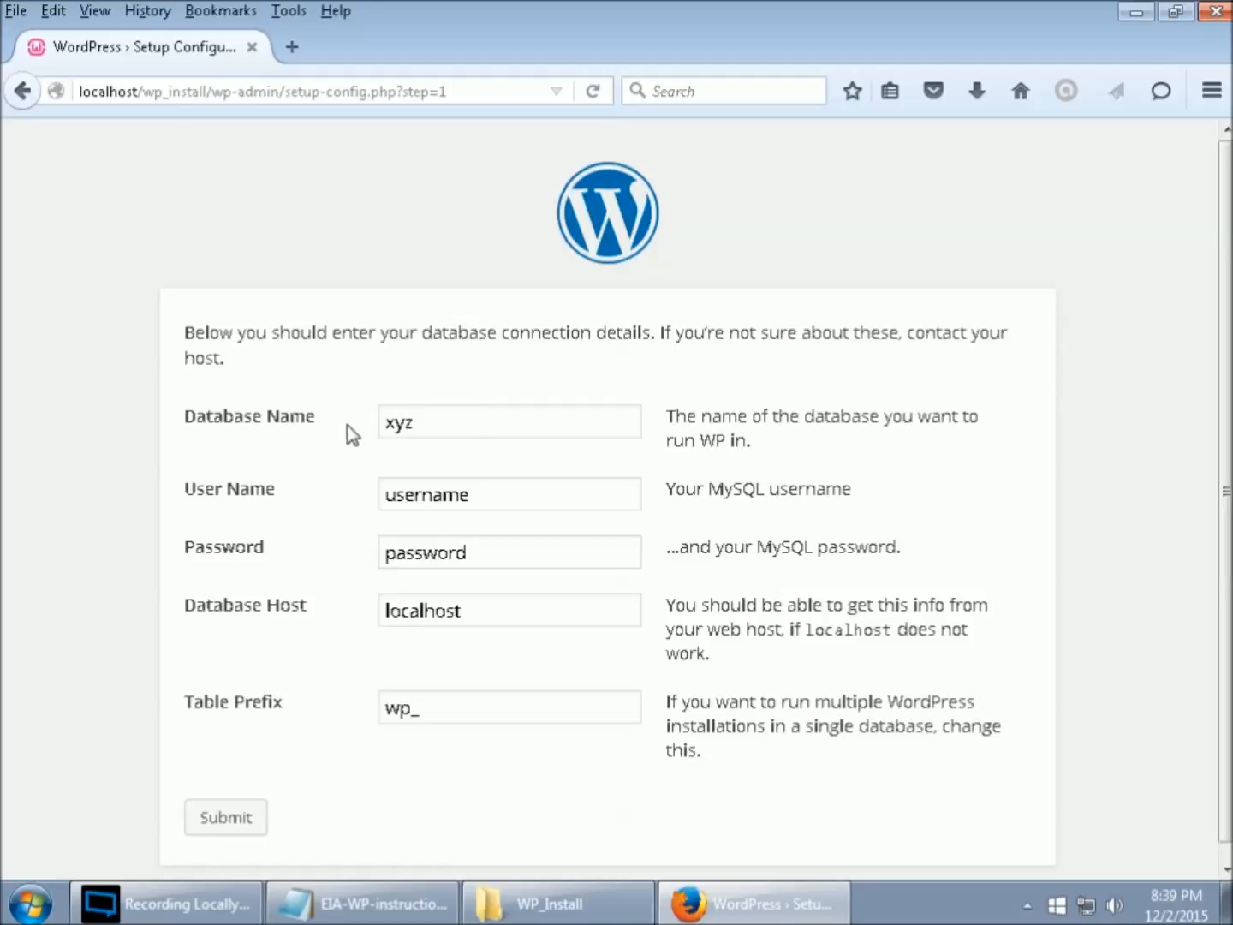
left_click_drag(474, 501, 372, 503)
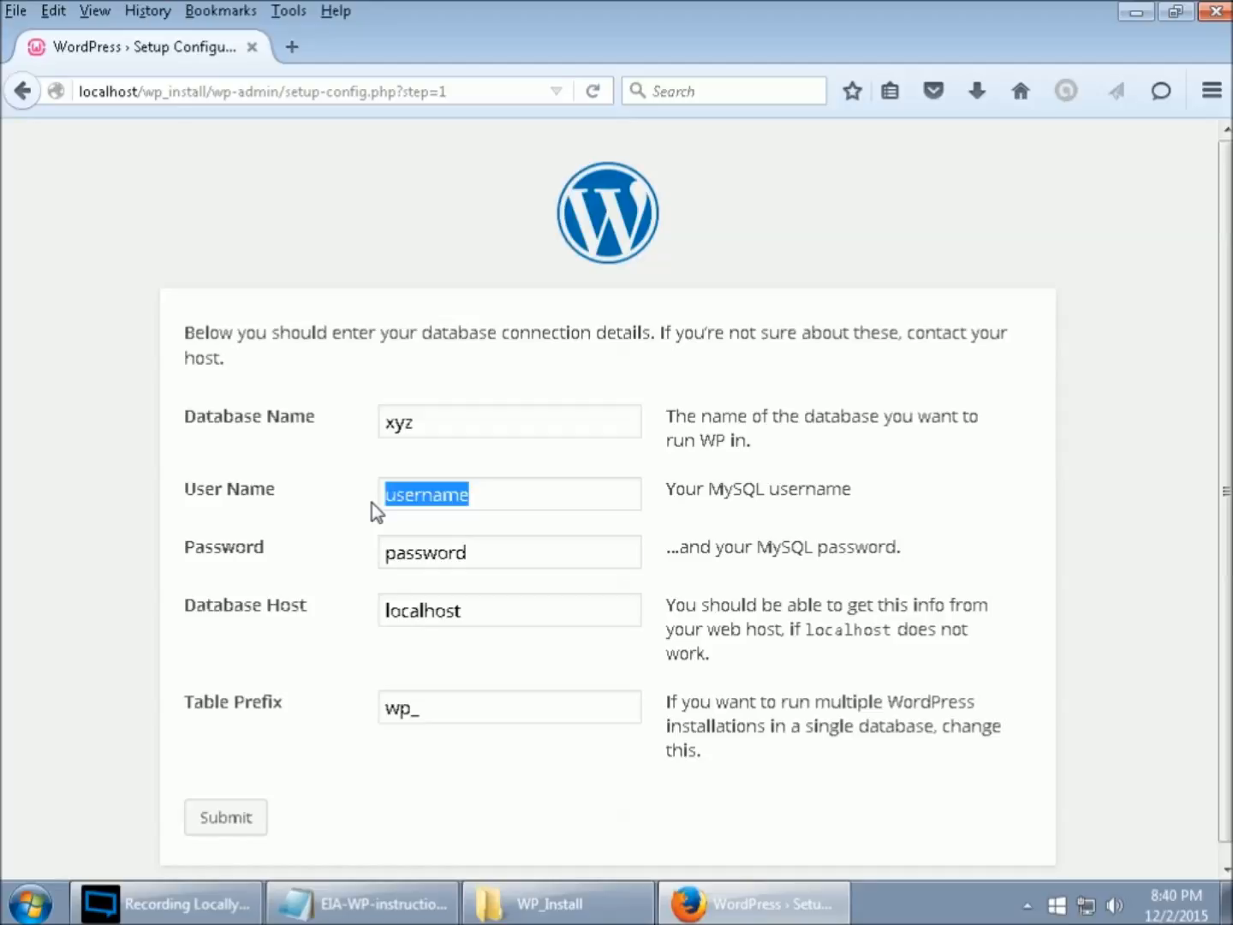
type("the")
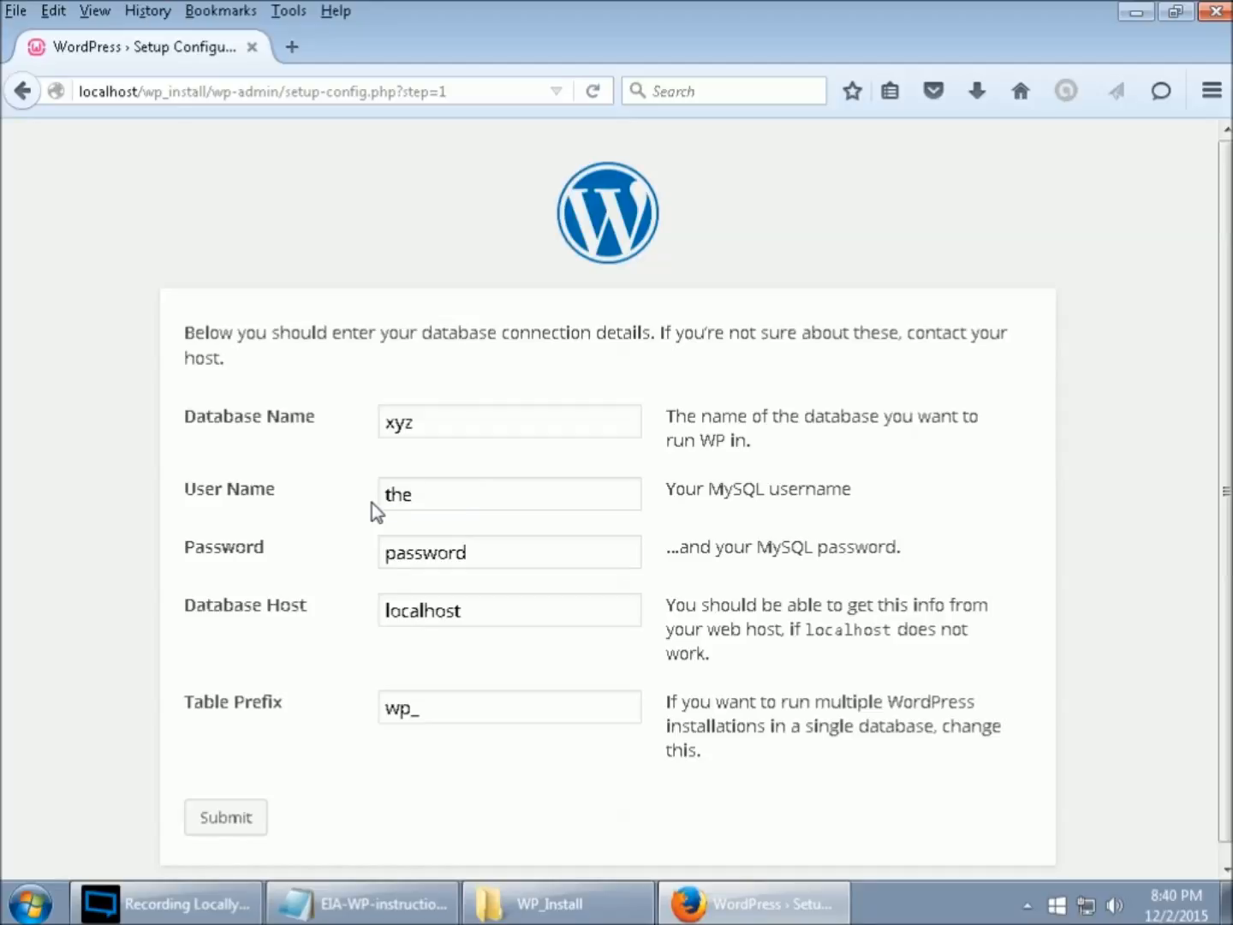
type("boss")
left_click_drag(477, 552, 347, 555)
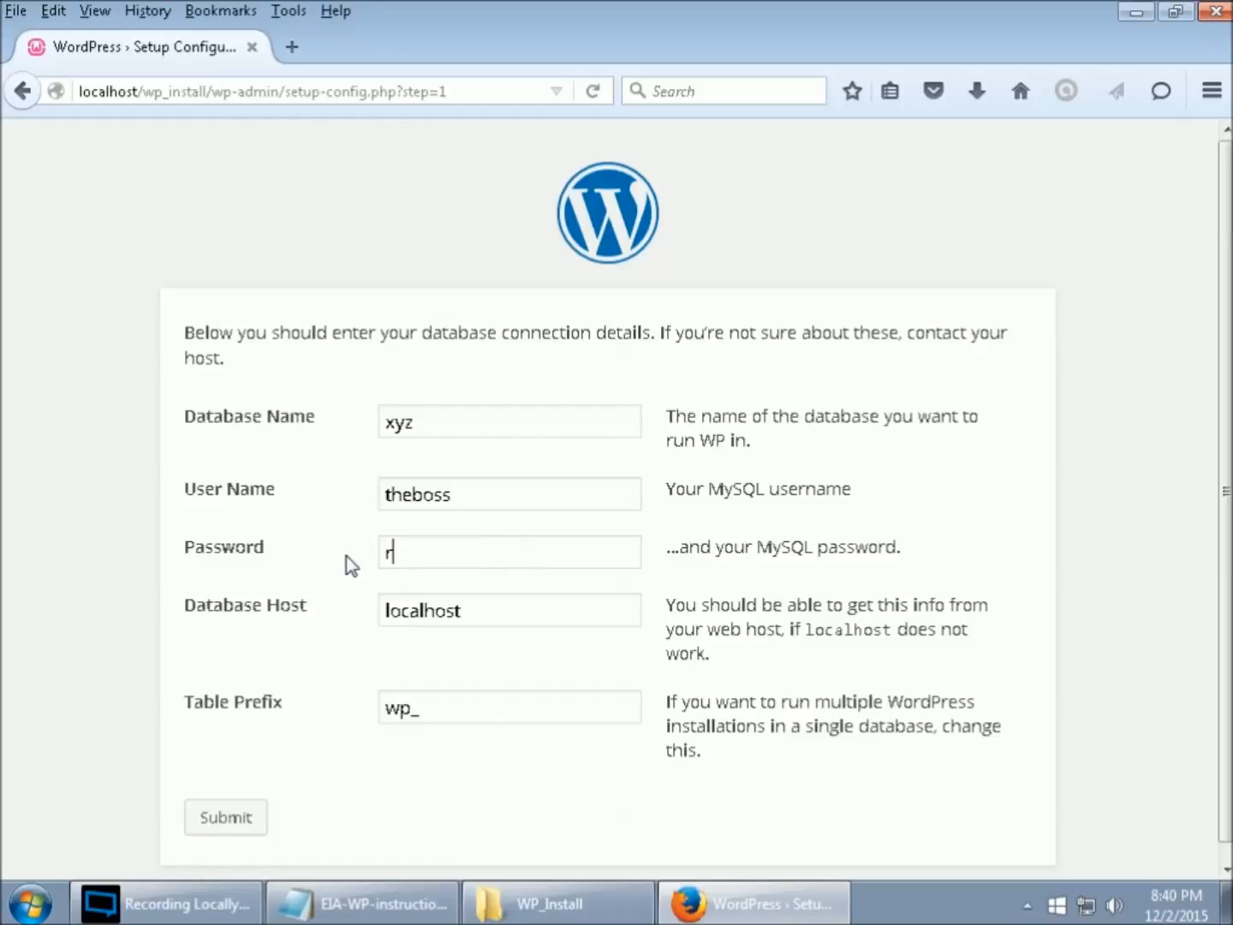
left_click(466, 612)
left_click(239, 820)
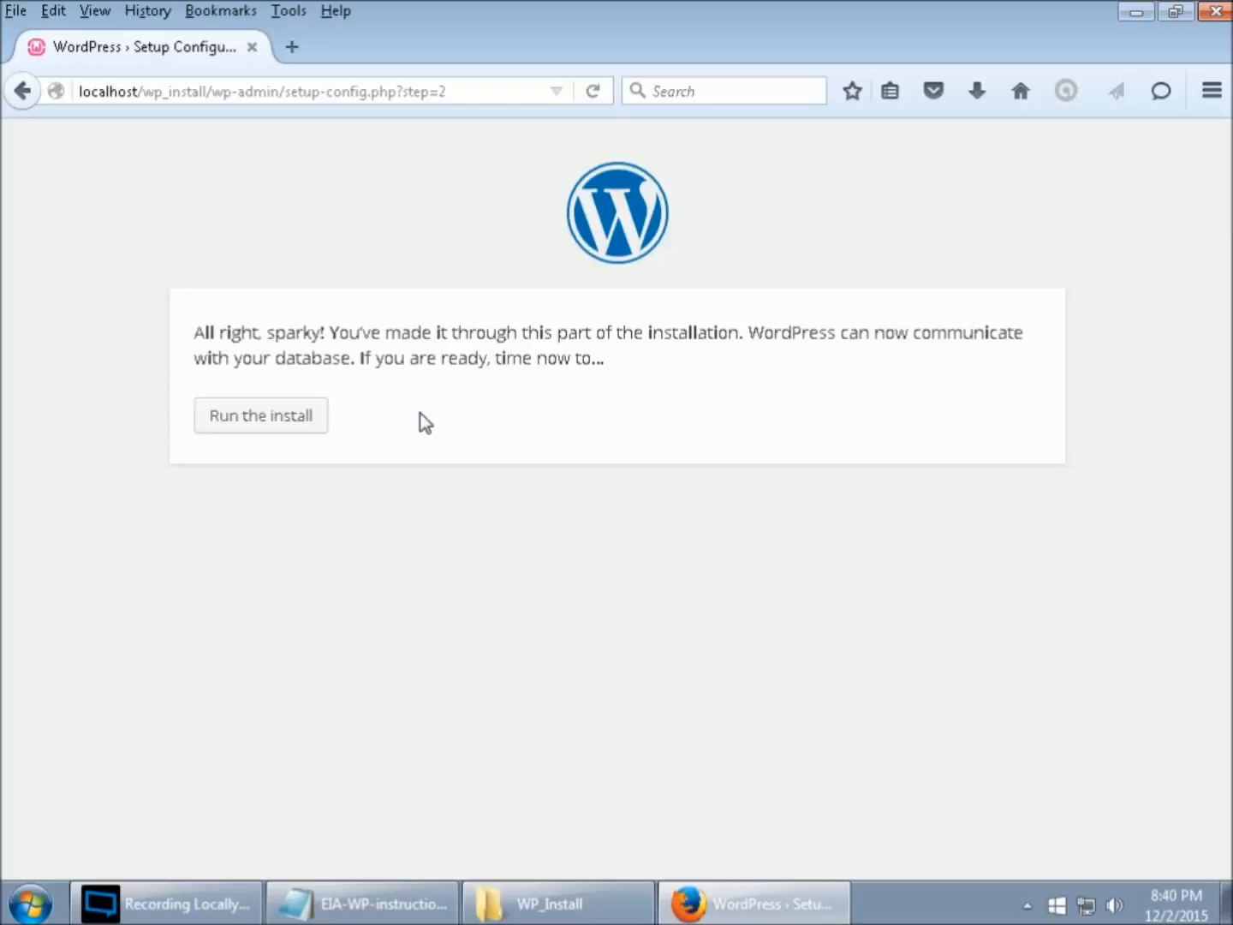
- Run the install, enter site title 'xyz services' and the admin username, and select the generated password
left_click(294, 422)
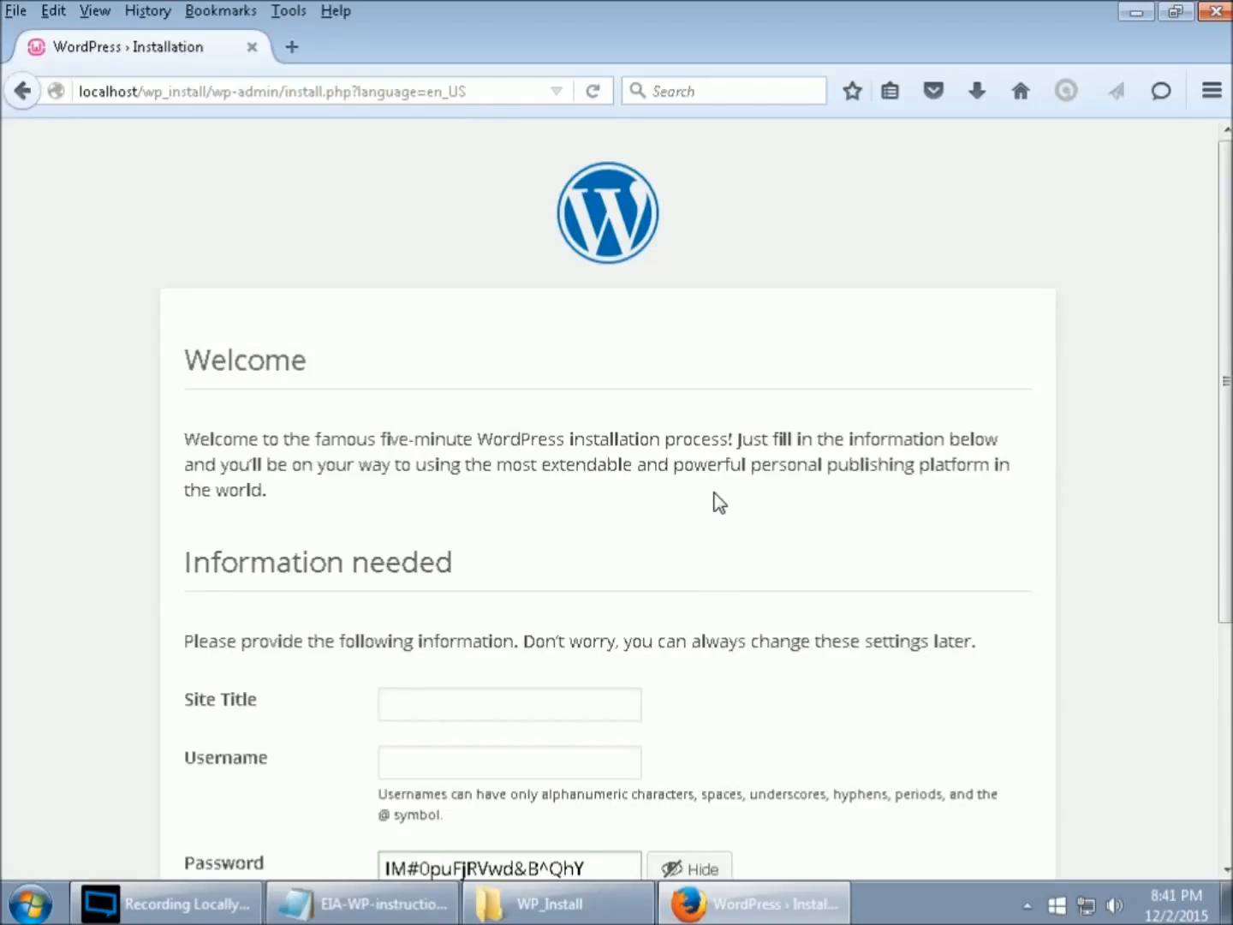
scroll(718, 497, "down", 5)
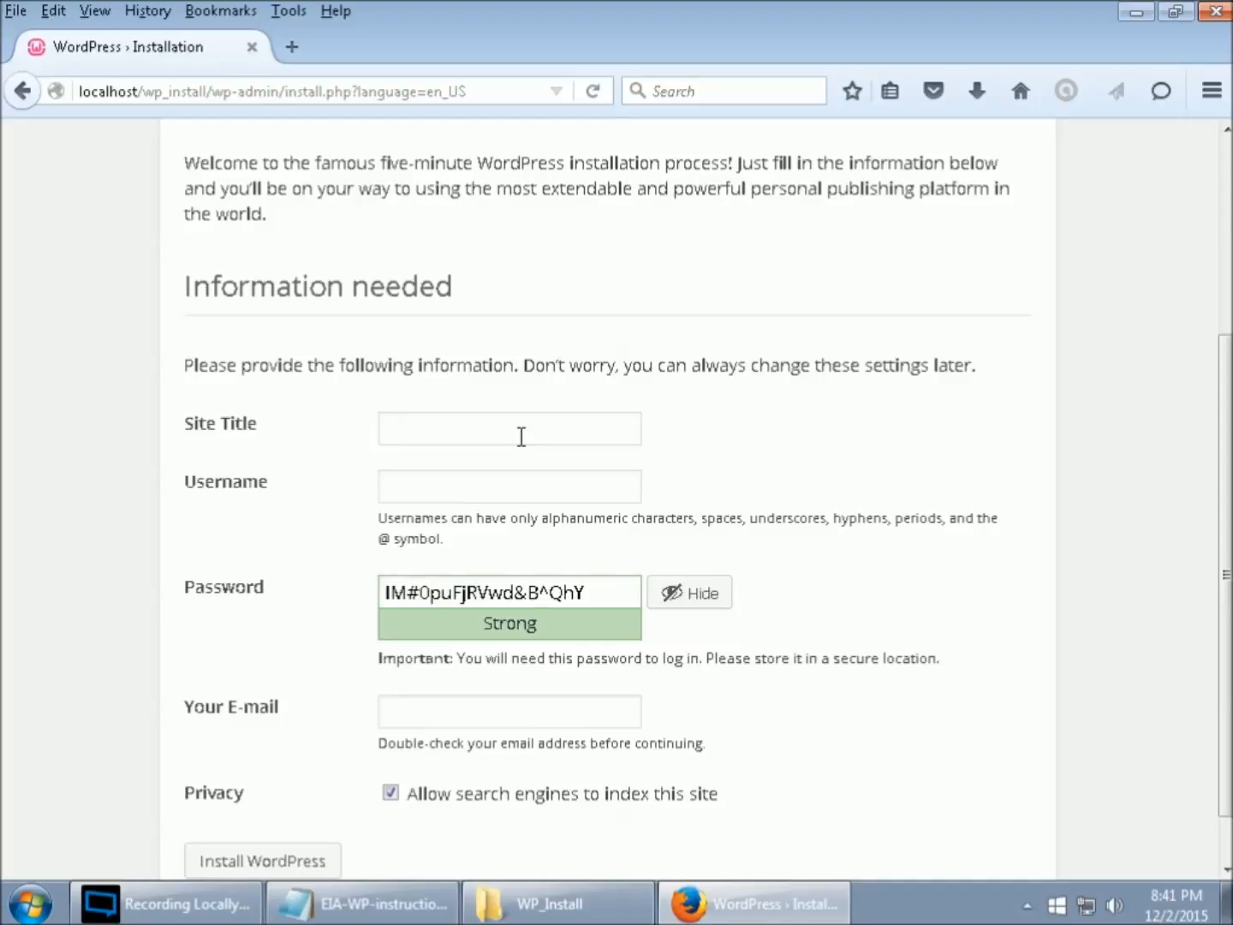
type("xyz services")
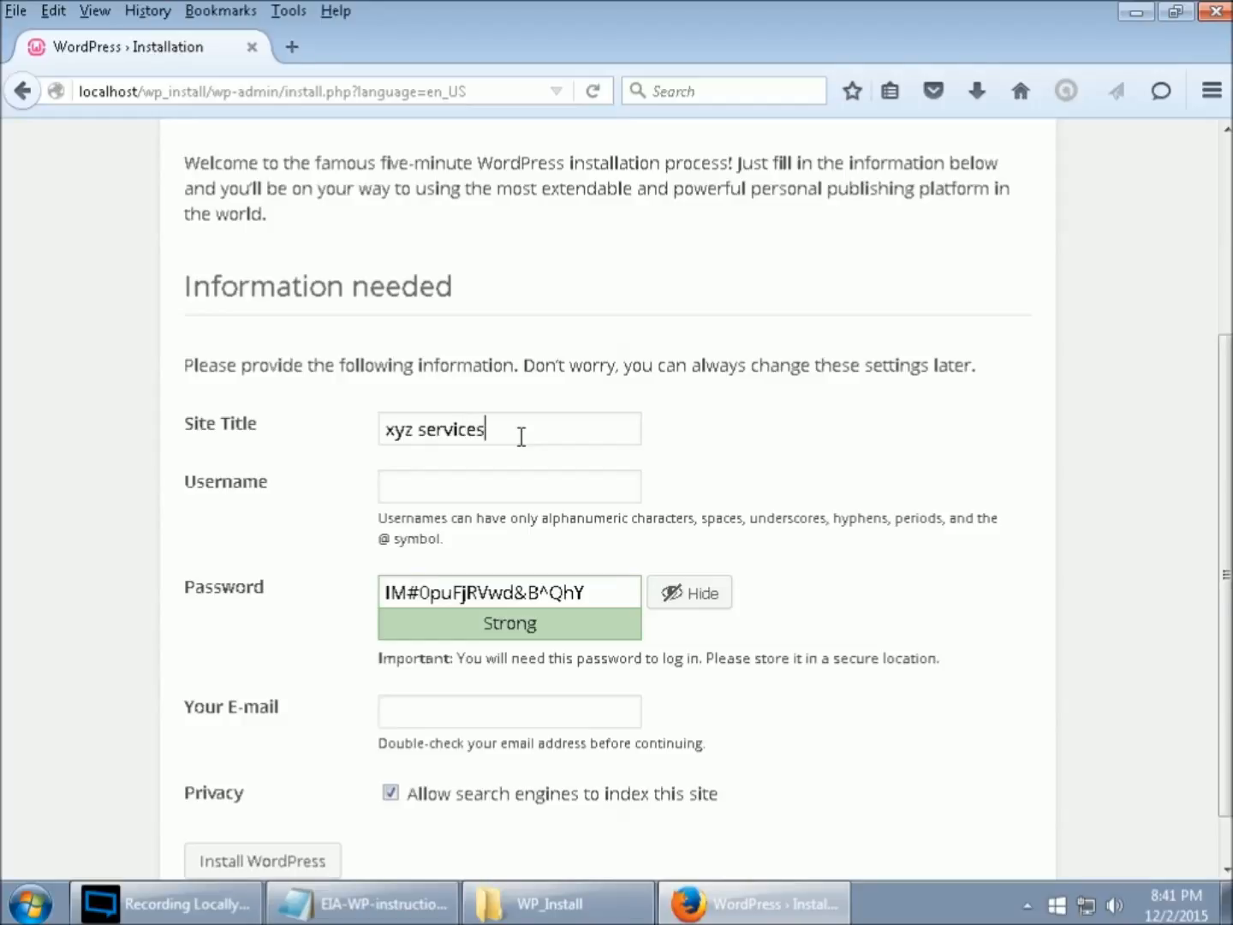
left_click(501, 493)
type("theboss")
left_click(517, 591)
left_click_drag(610, 592, 360, 593)
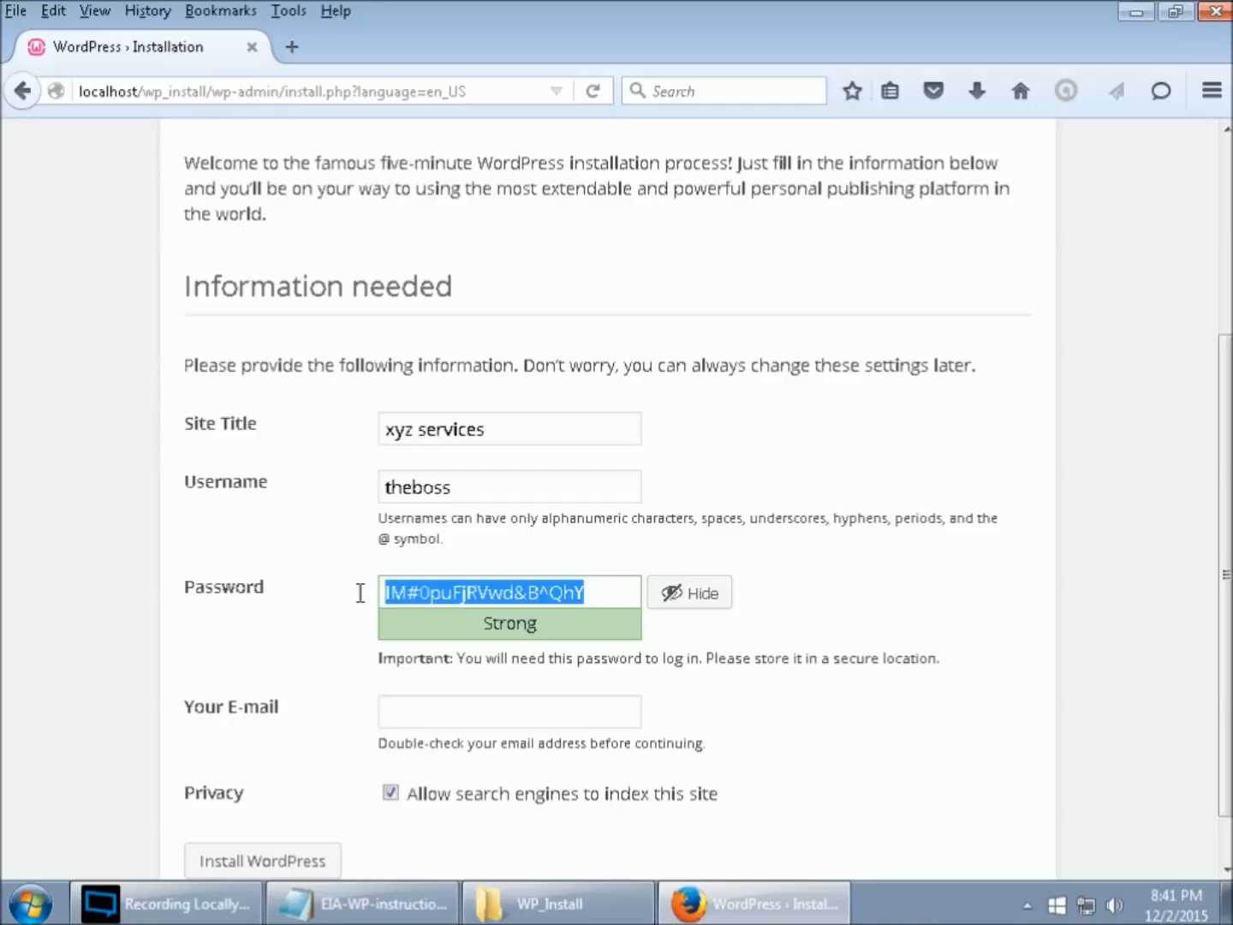
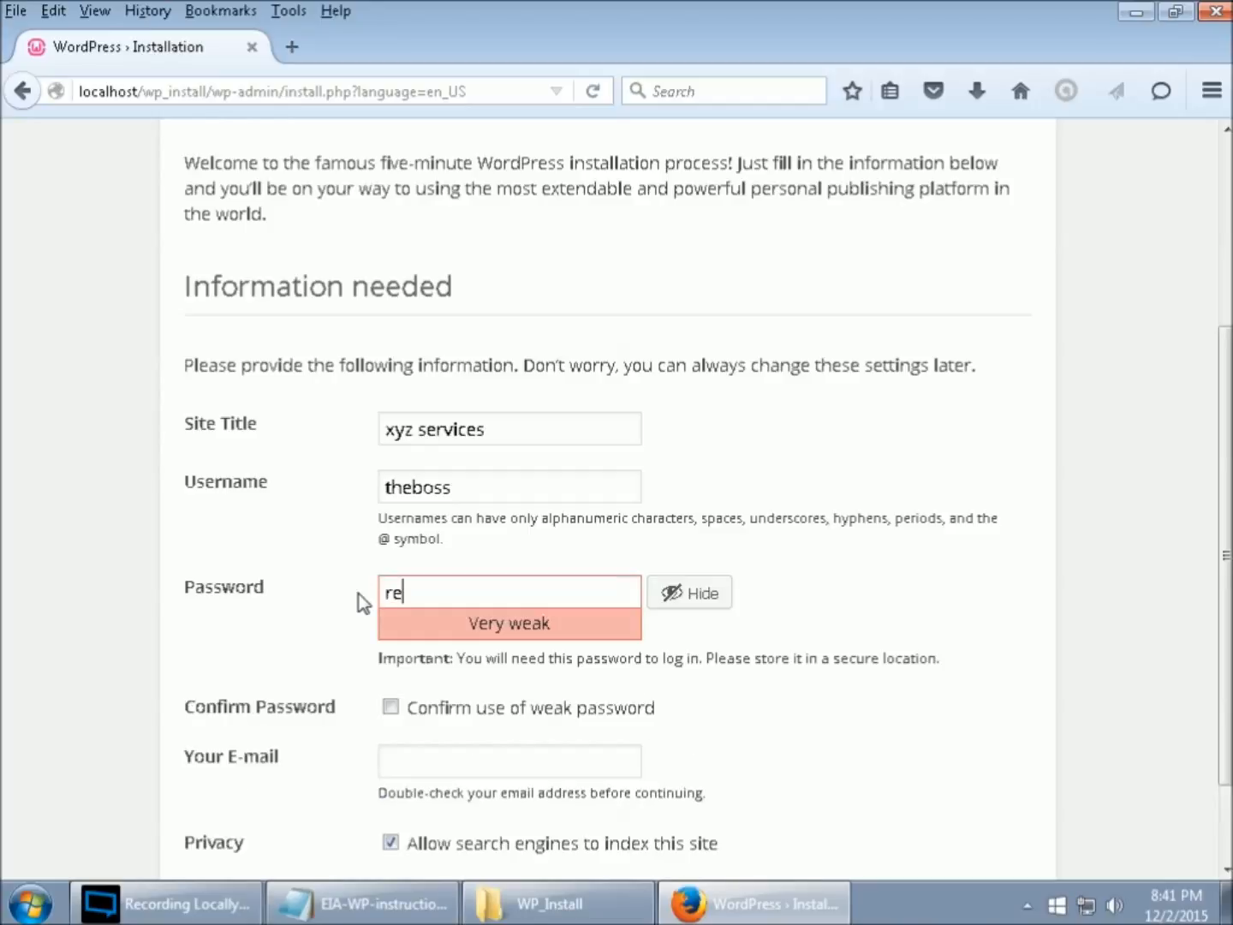
- Replace it with a weak admin password, enter the admin e-mail, disable search engine indexing, and install WordPress
left_click(398, 767)
type("bogus")
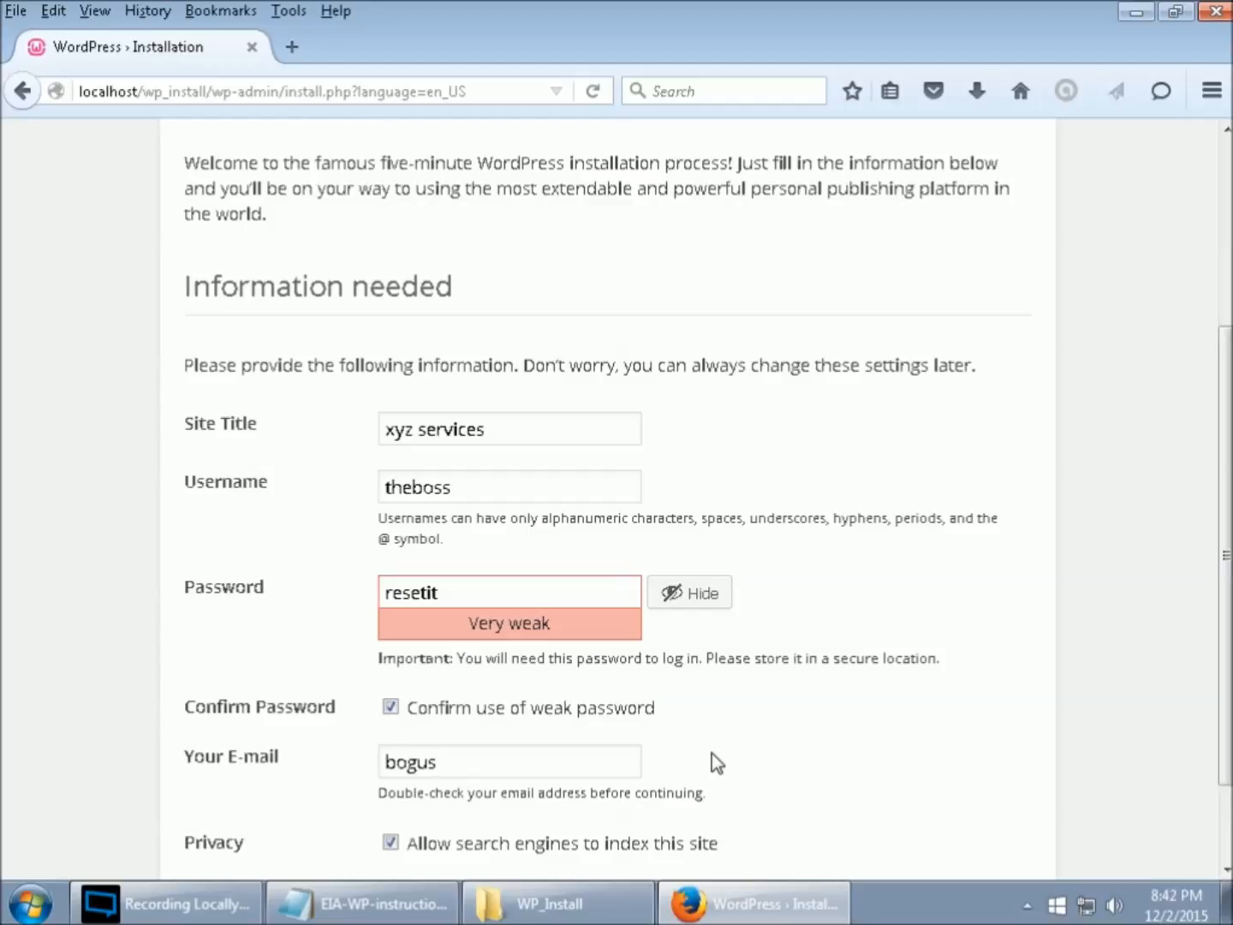
type("@nowhere")
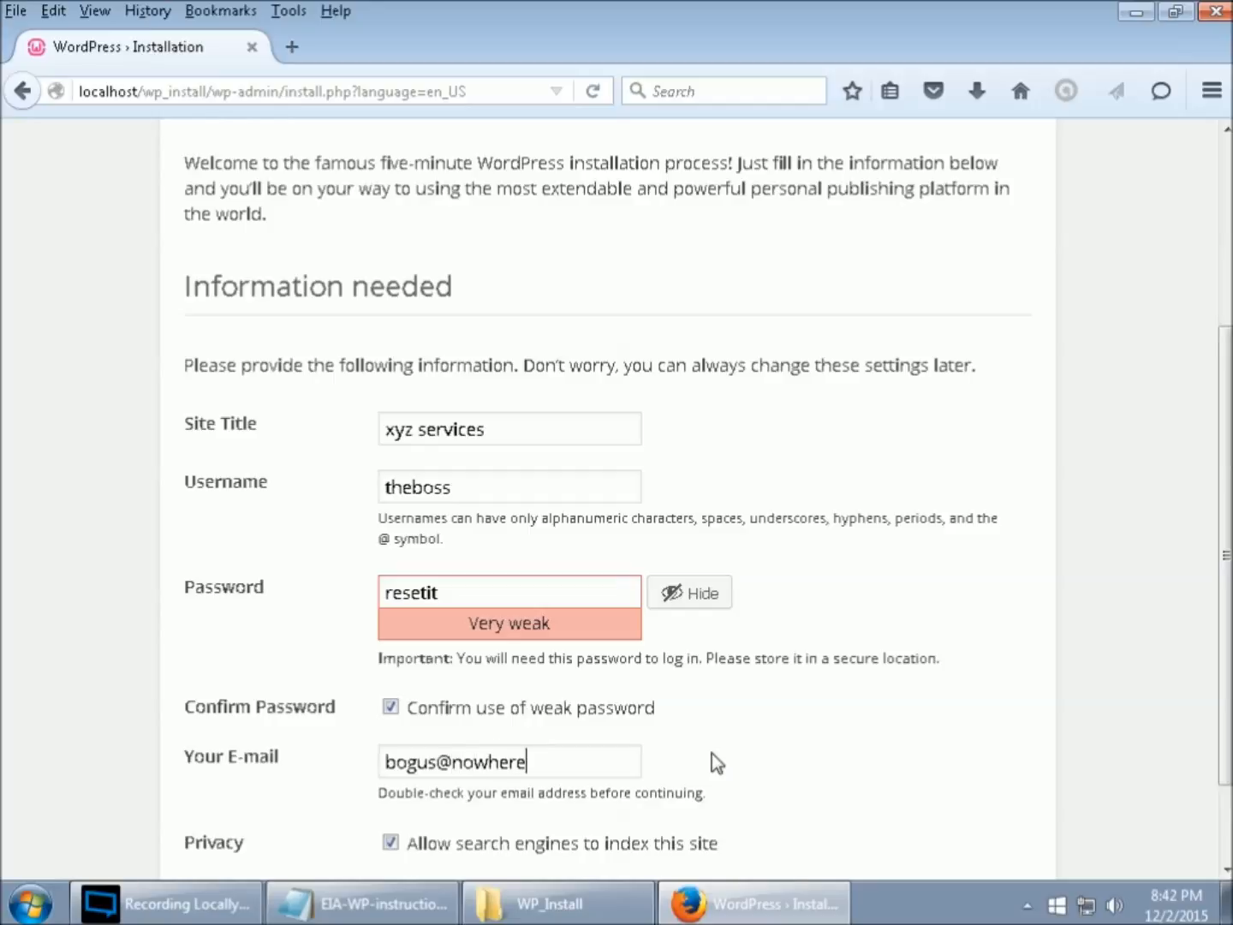
type(".com")
scroll(866, 706, "down", 2)
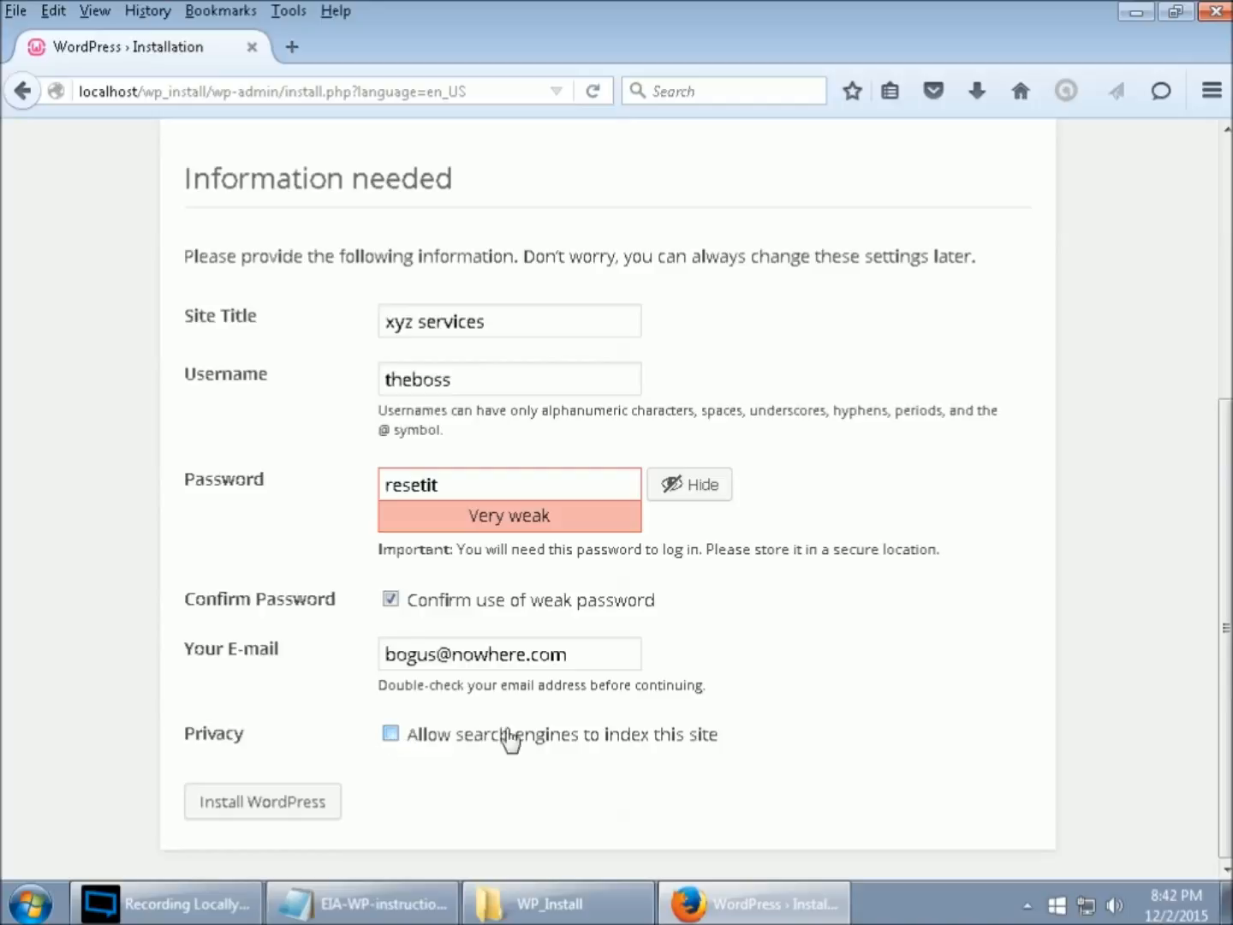
left_click(534, 746)
left_click(300, 807)
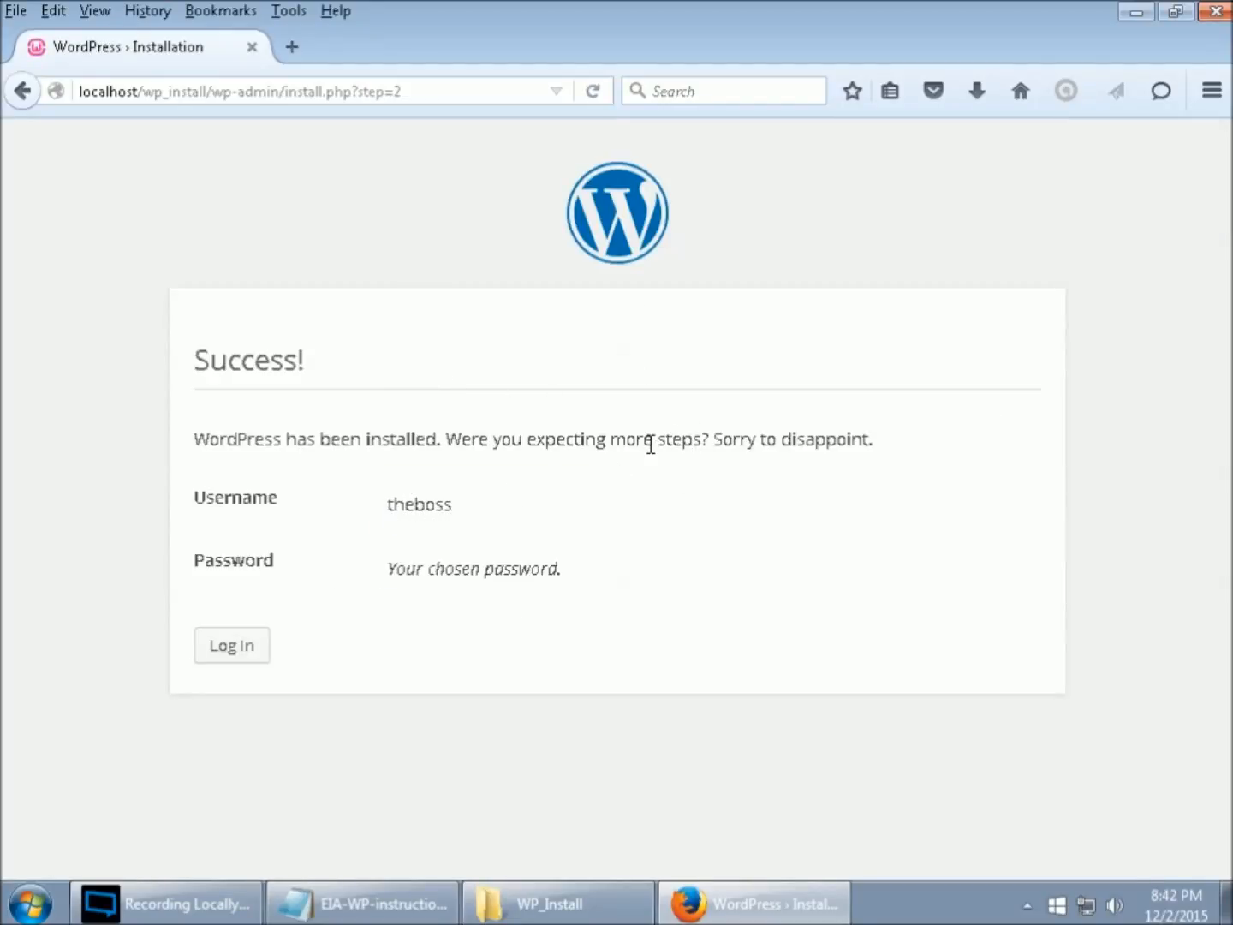
- Log in with the new admin username and password to reach the xyz services Dashboard
left_click(246, 652)
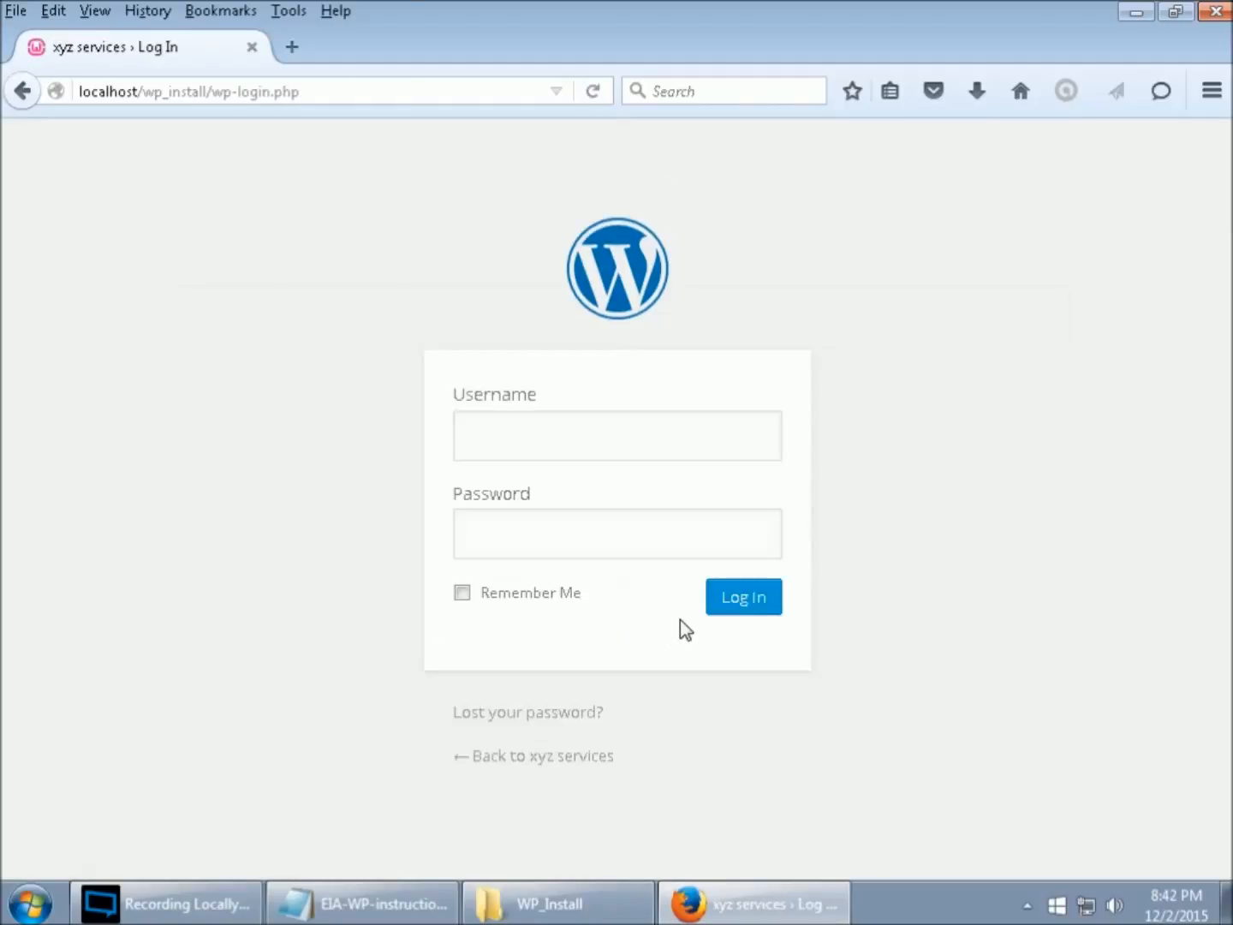
type("theboss")
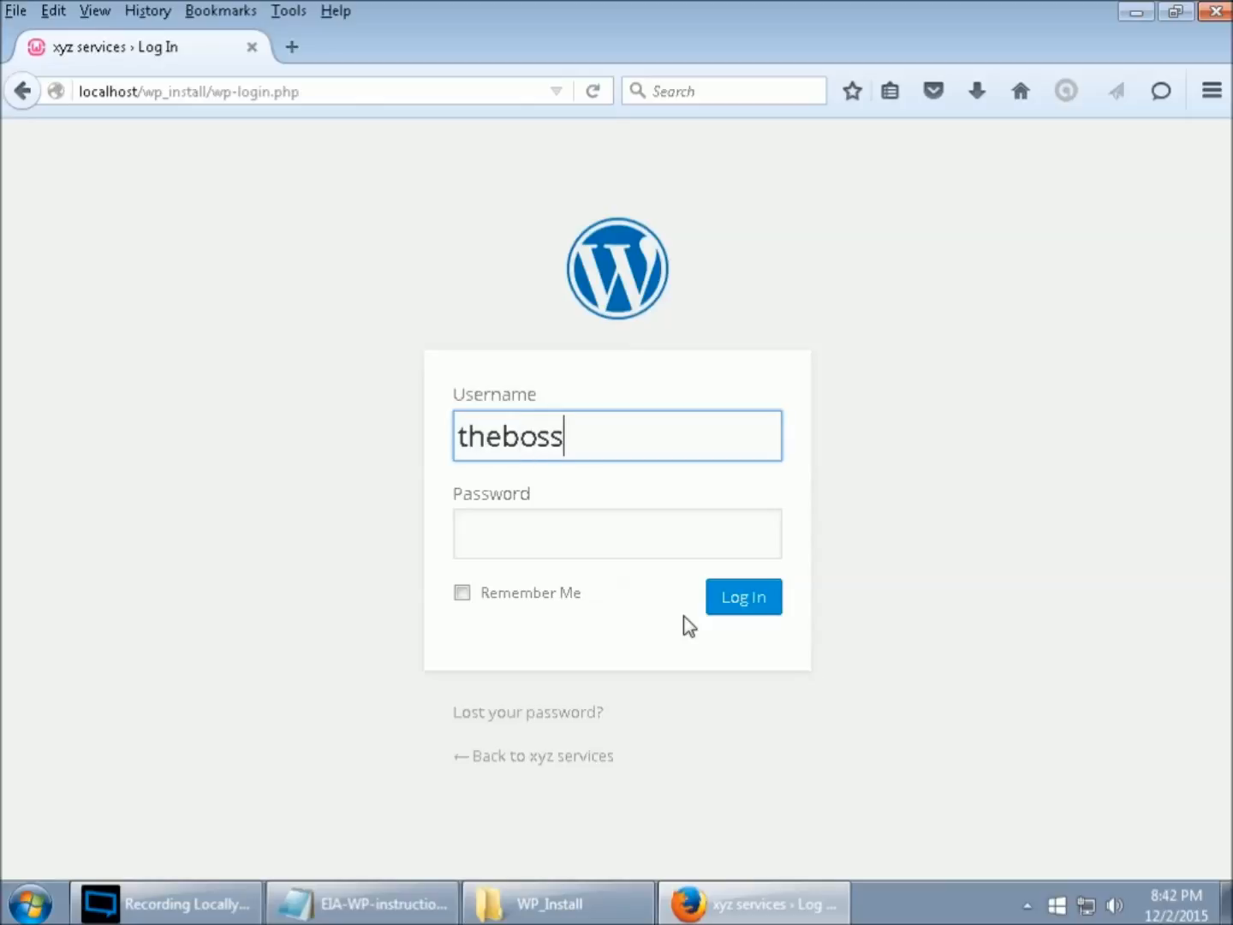
key("Tab")
type("•••")
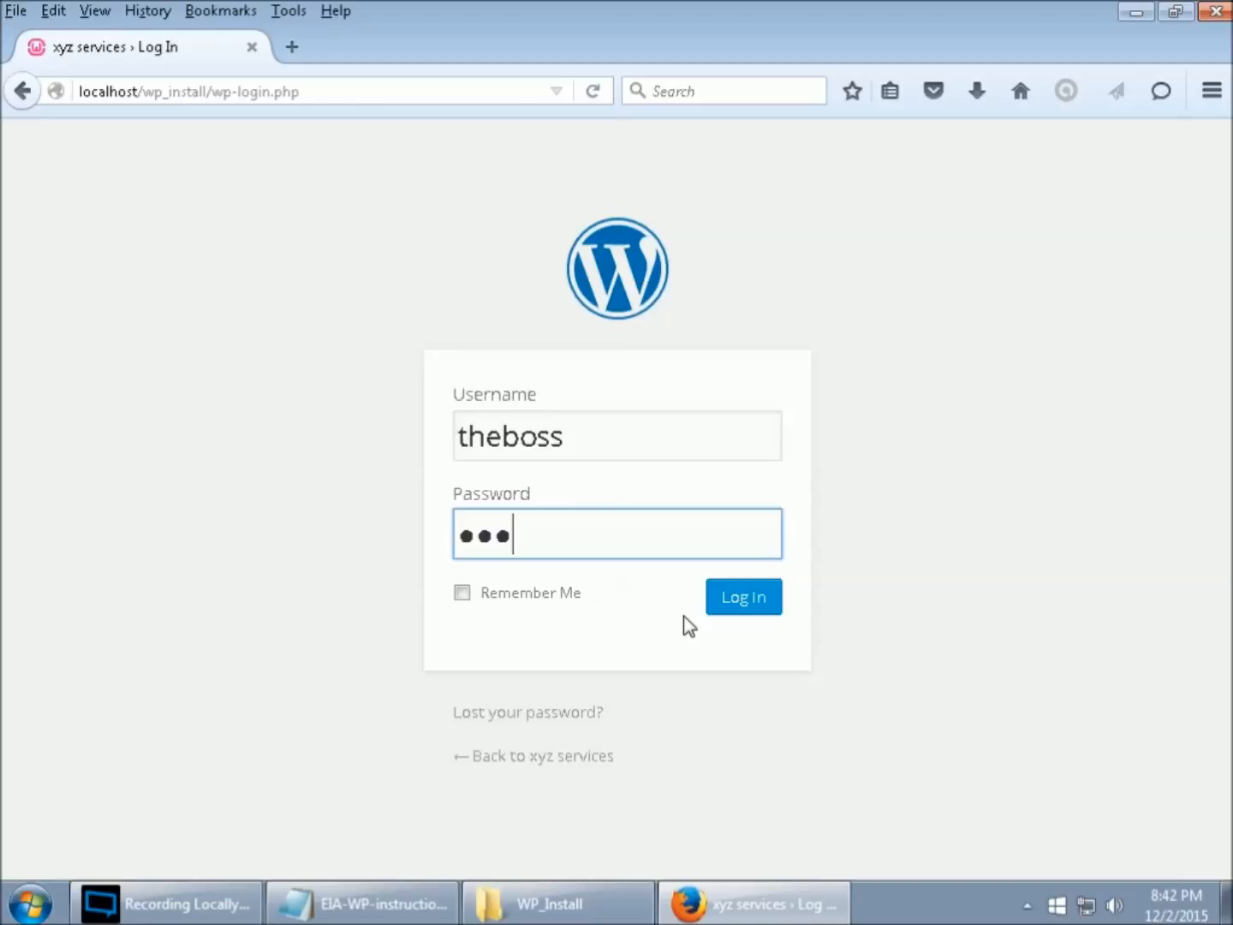
type("••••")
left_click(763, 611)
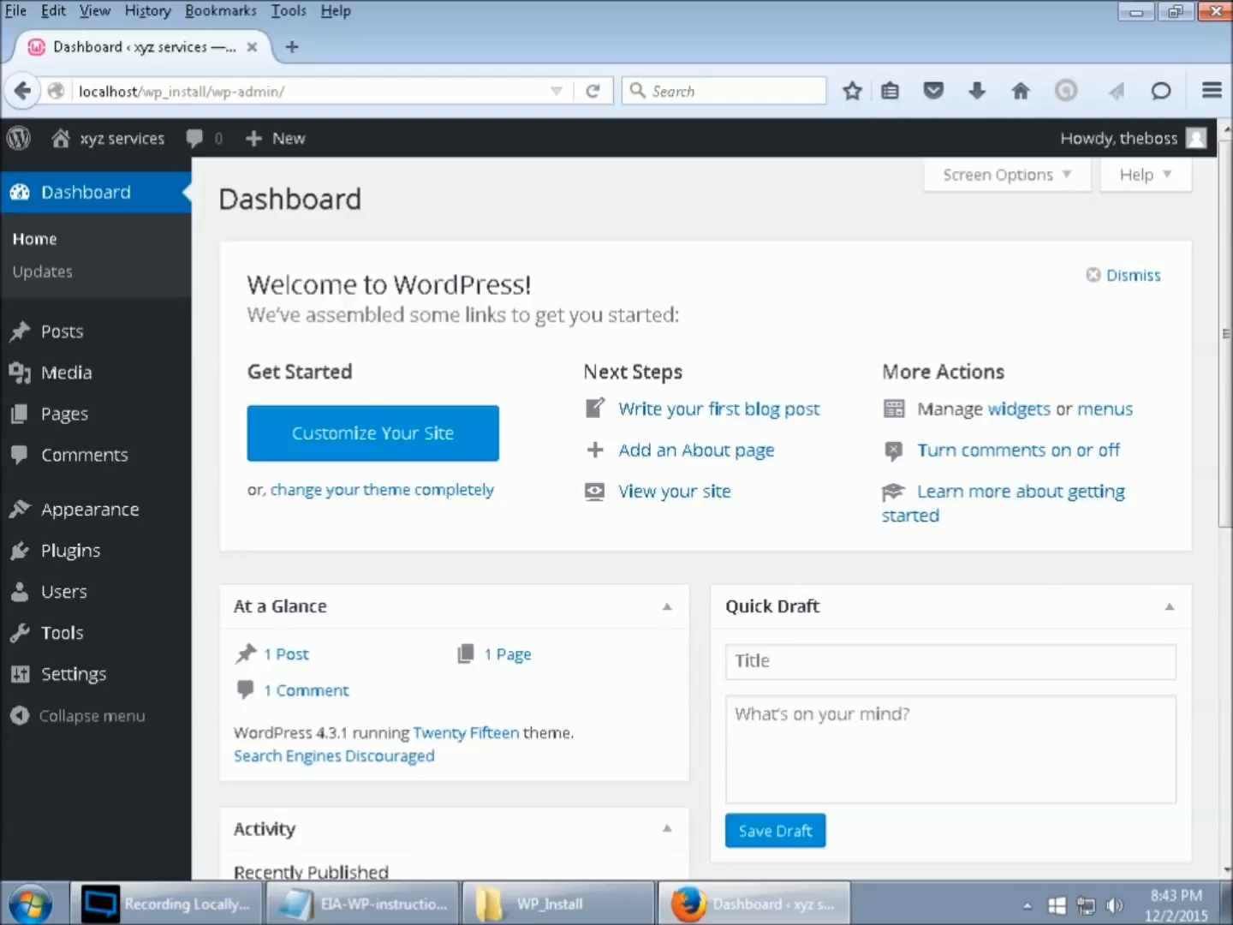
key("alt+Tab")
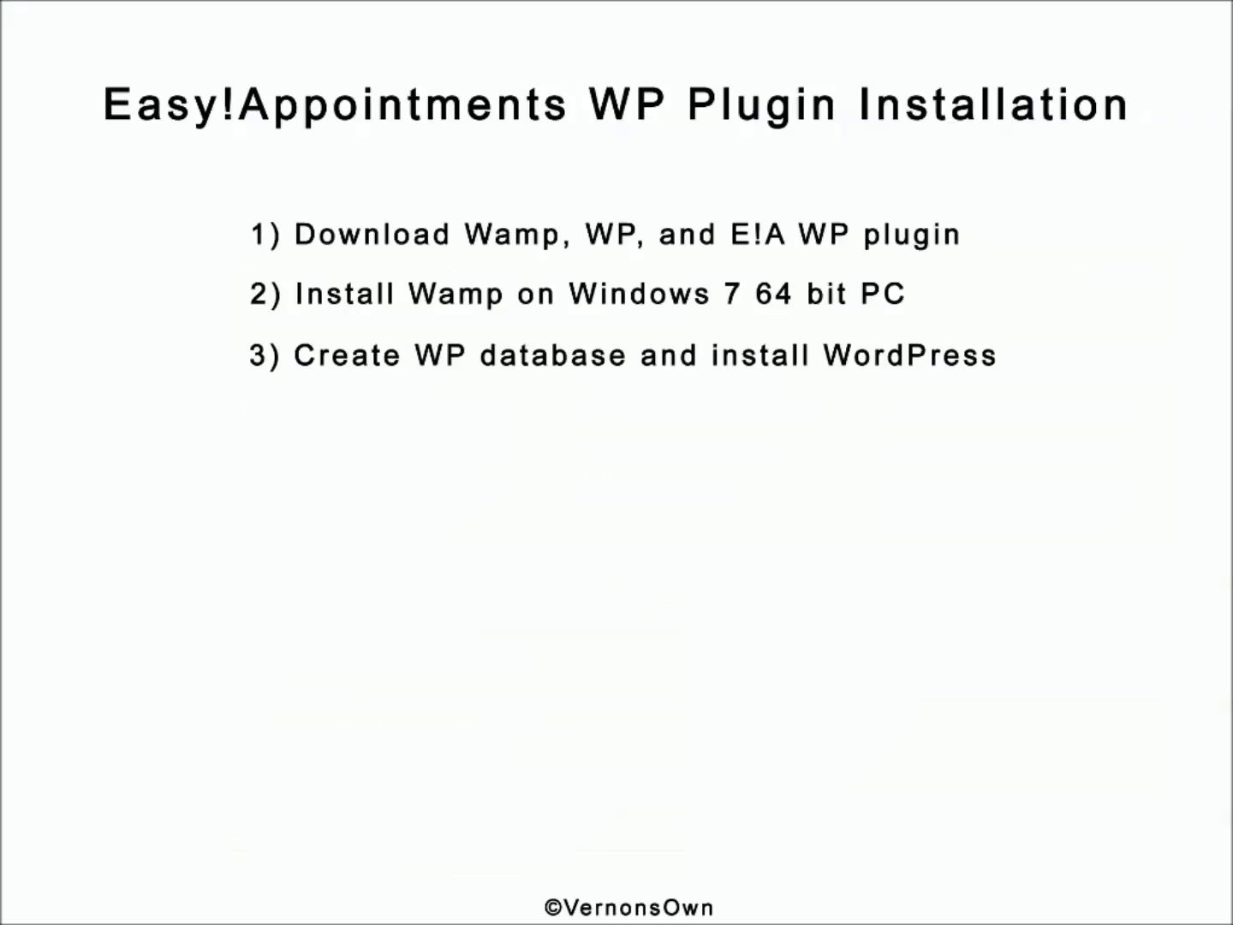